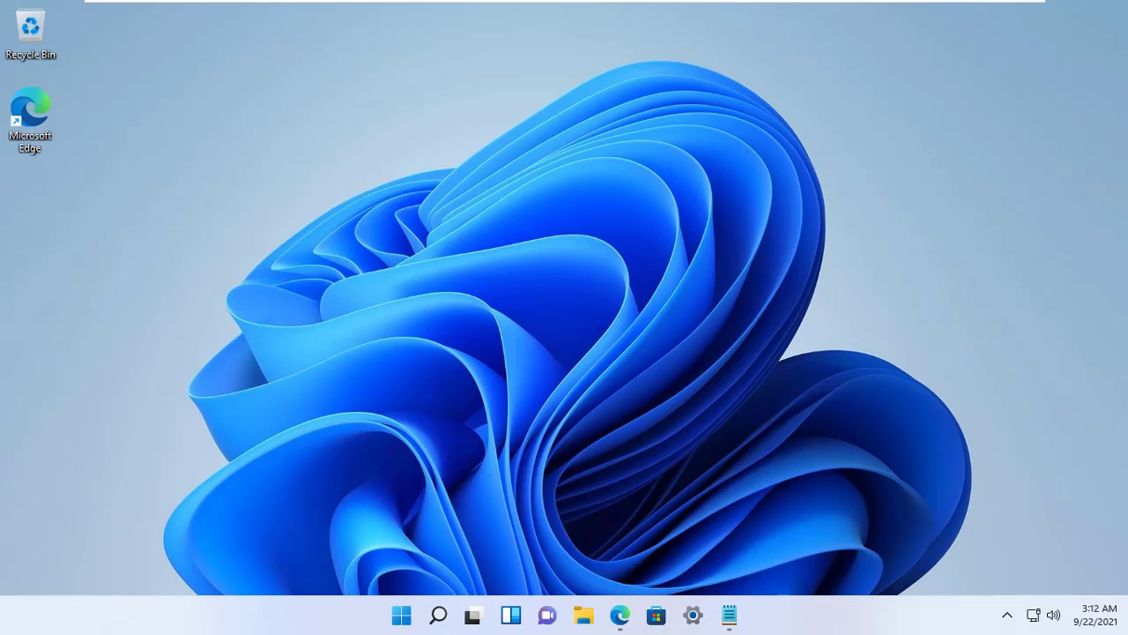
- Switch to Microsoft Edge, look through the uploads on the Networking Guruji YouTube channel, and minimize the browser
click(619, 614)
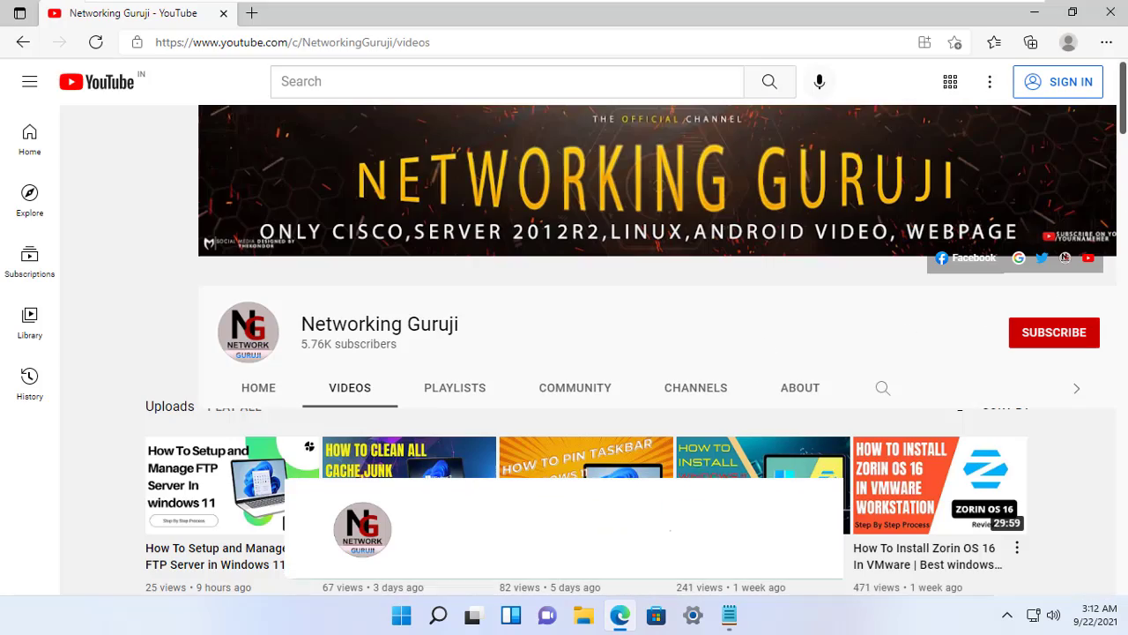
scroll(586, 352, down, 3)
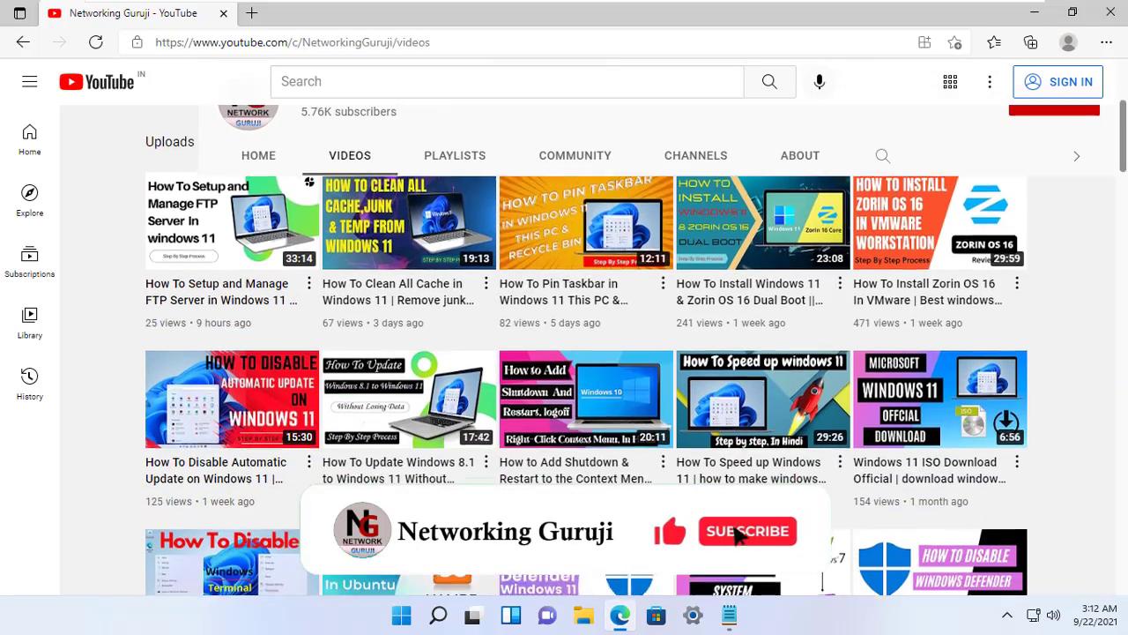
scroll(586, 352, down, 4)
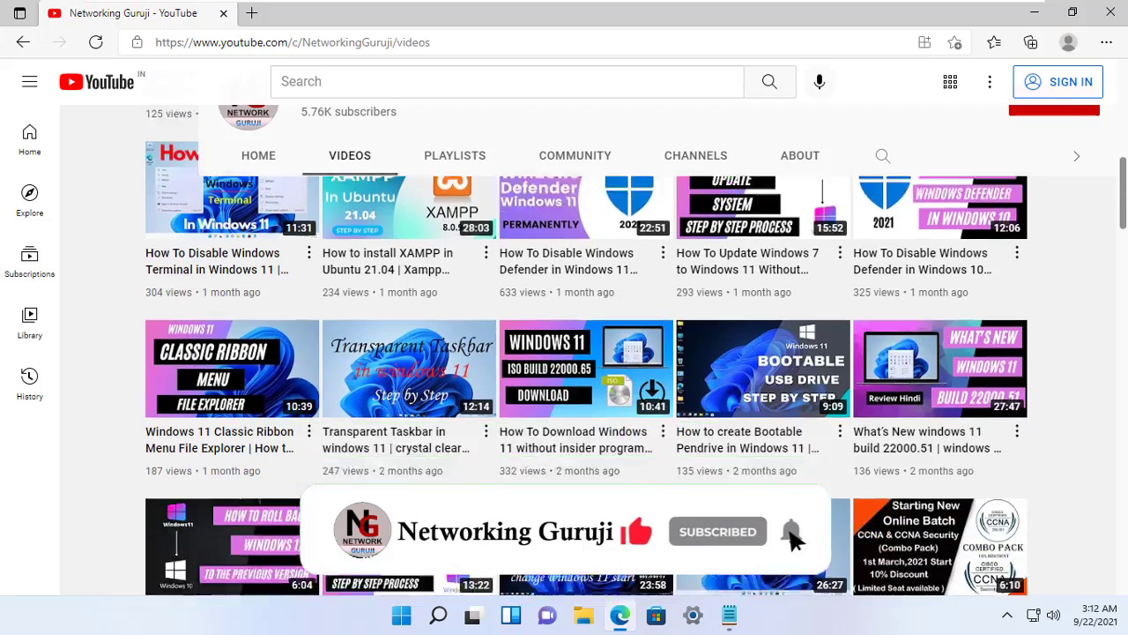
scroll(586, 353, down, 4)
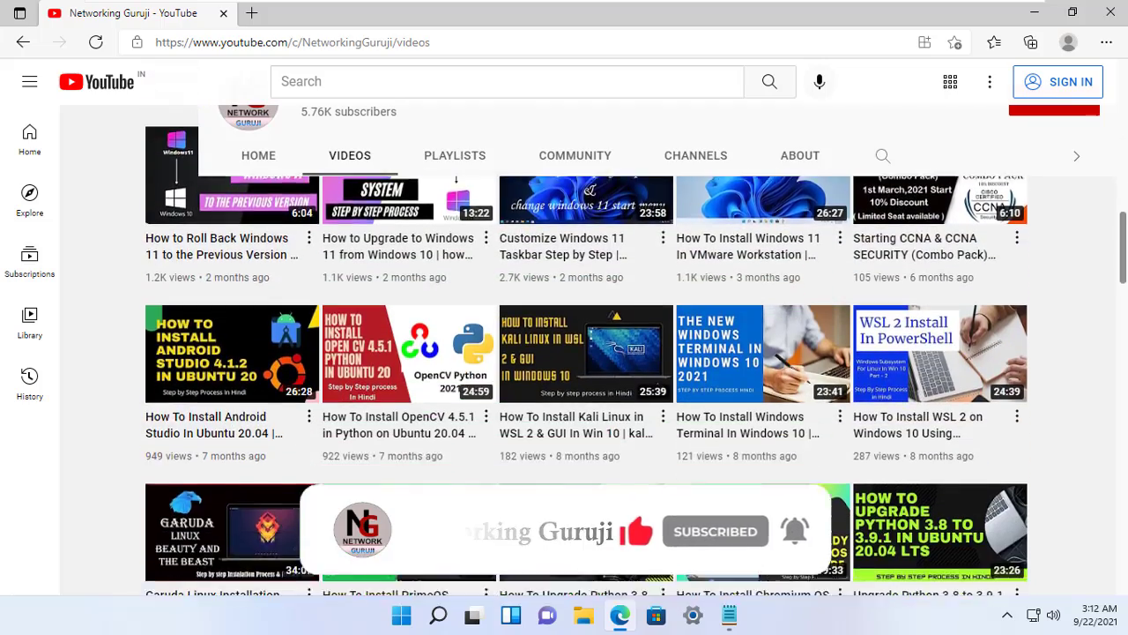
scroll(587, 353, down, 3)
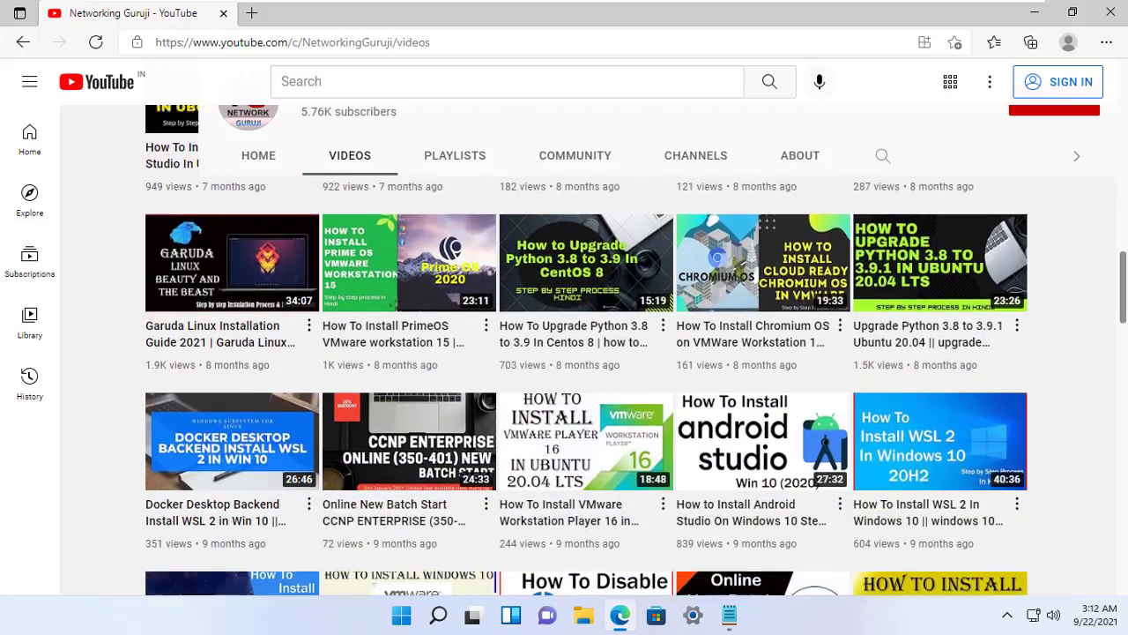
scroll(586, 353, down, 3)
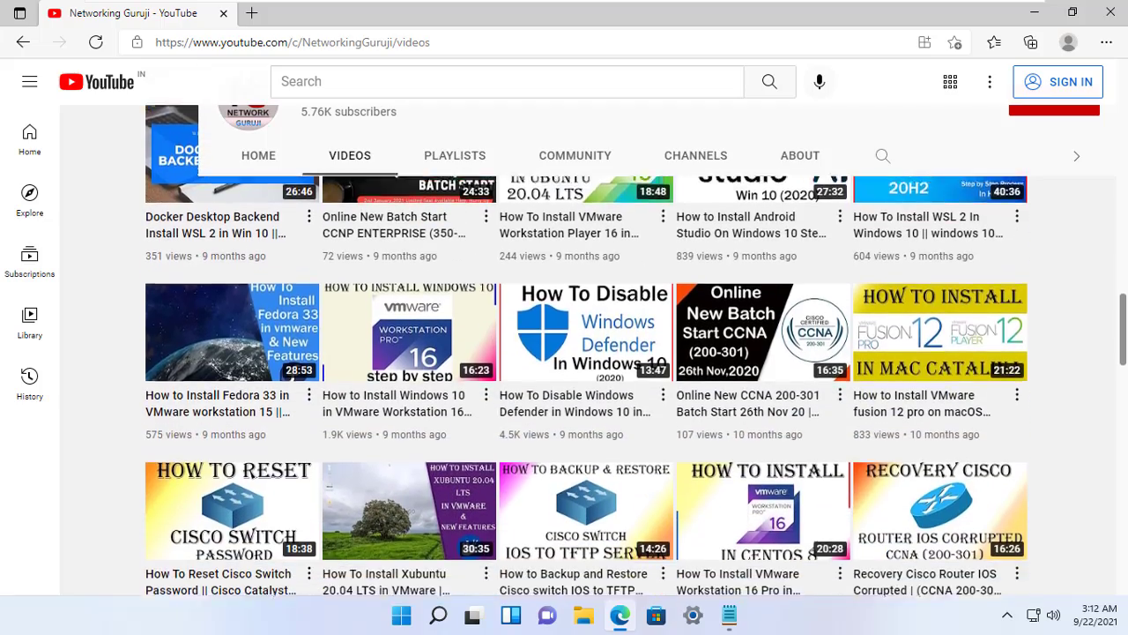
scroll(586, 353, down, 4)
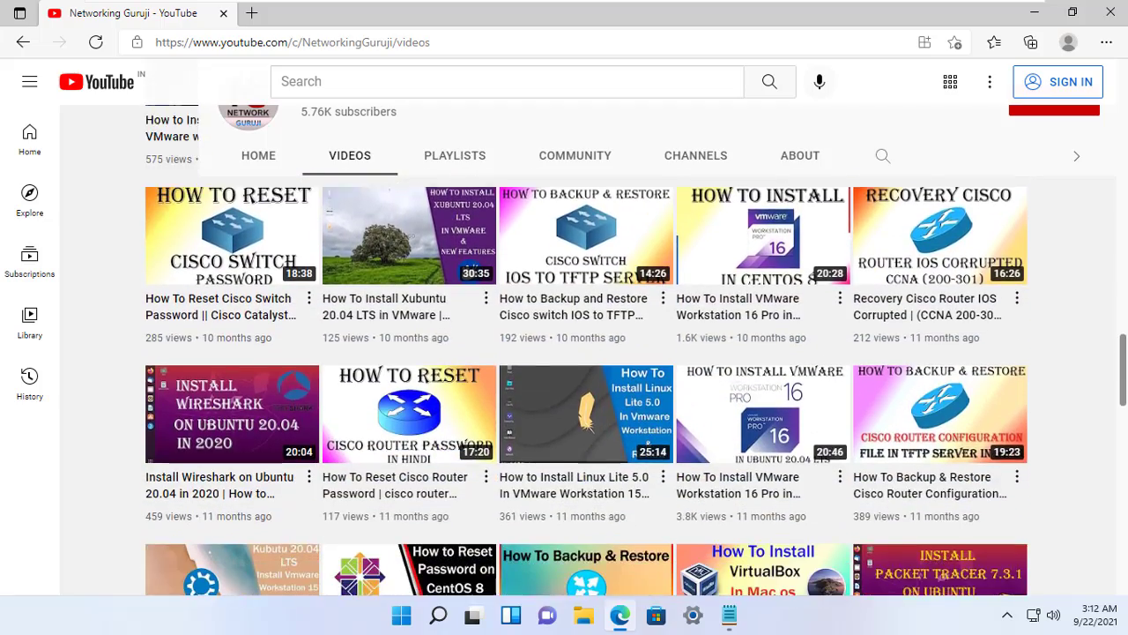
scroll(586, 353, down, 3)
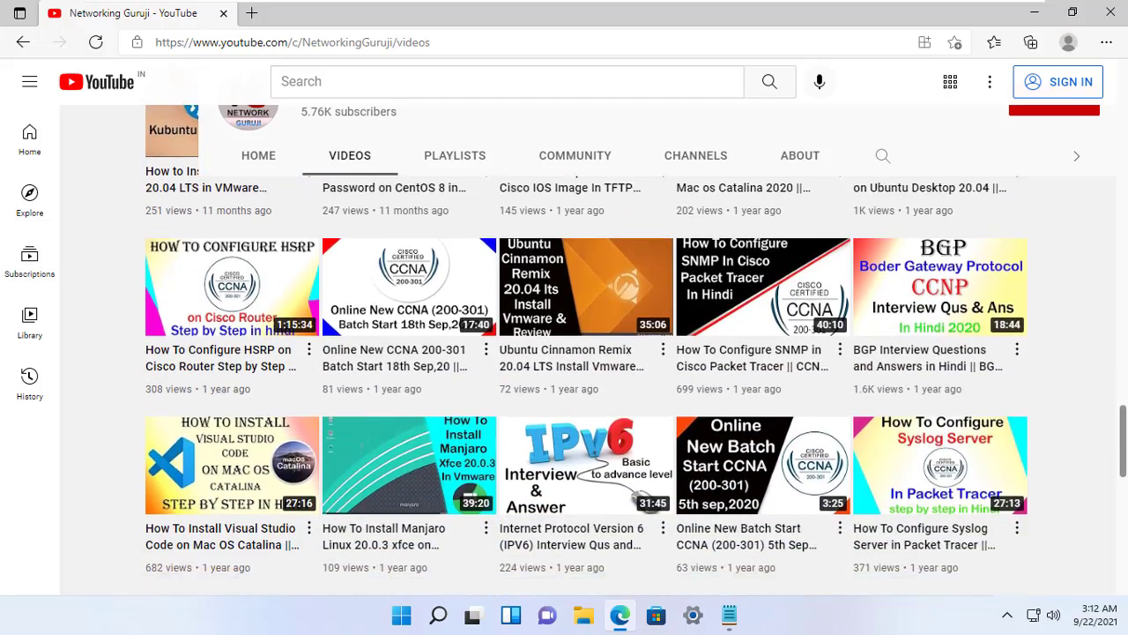
scroll(586, 352, down, 1)
scroll(586, 353, up, 1)
scroll(1124, 375, up, 5)
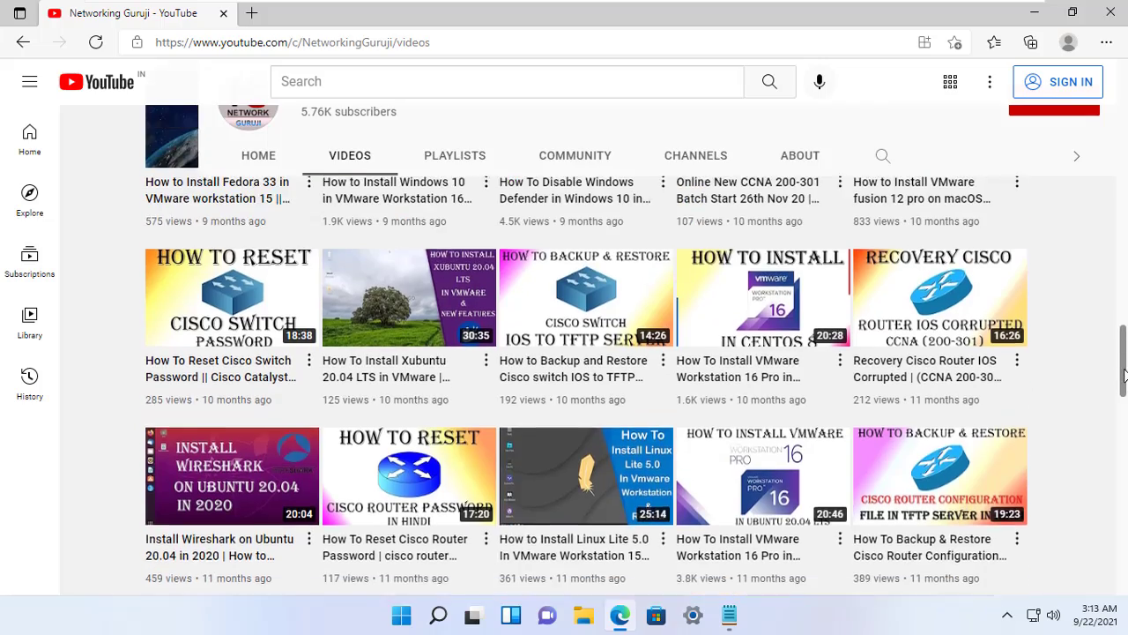
drag(1124, 375, 1124, 104)
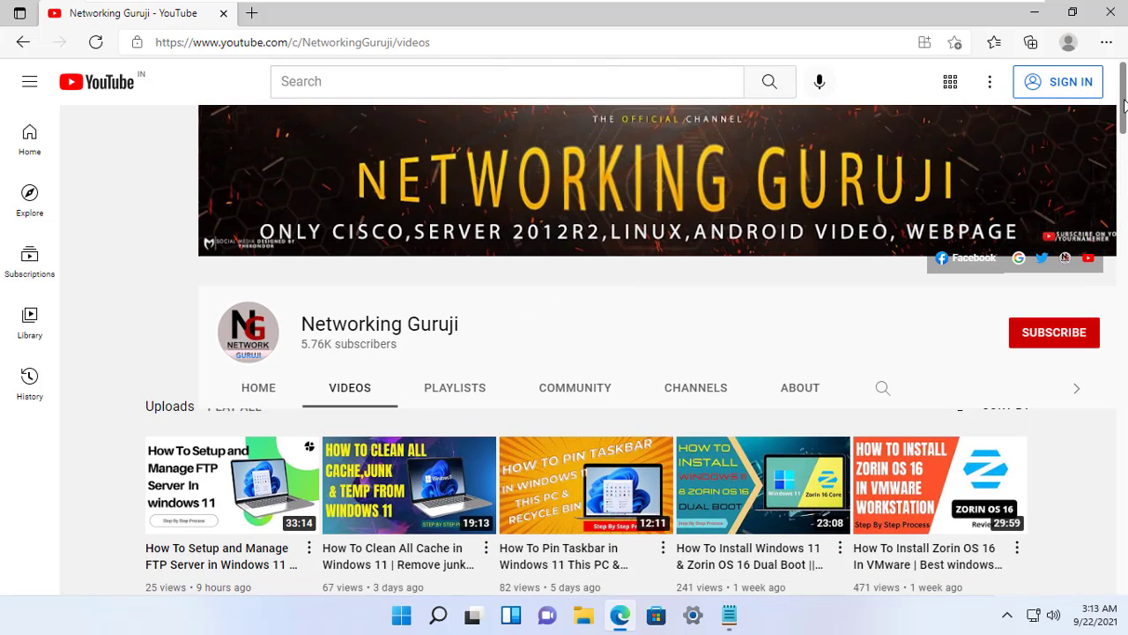
click(1034, 13)
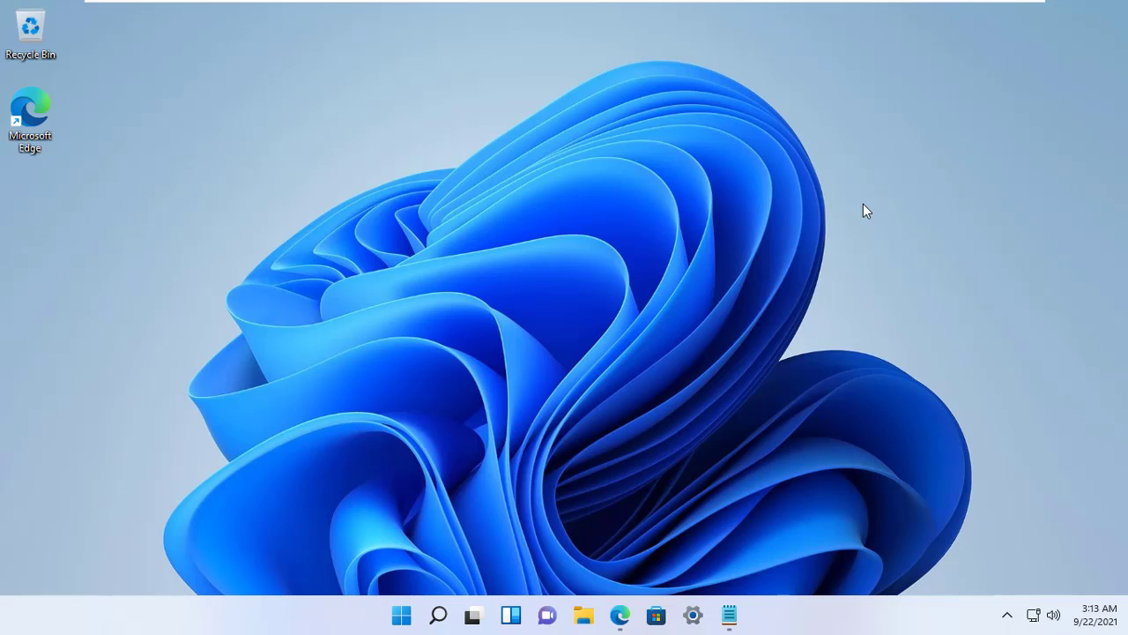
- Enable Remote Desktop for this PC in the Windows system settings and confirm the change
click(693, 617)
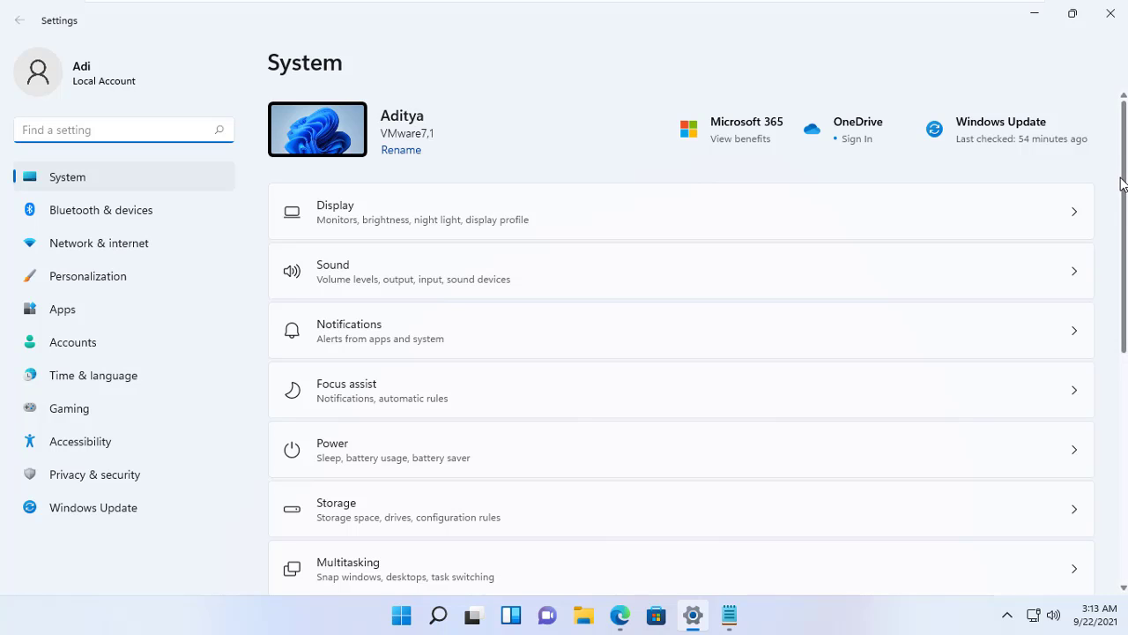
scroll(1123, 220, down, 1)
drag(1123, 220, 1123, 423)
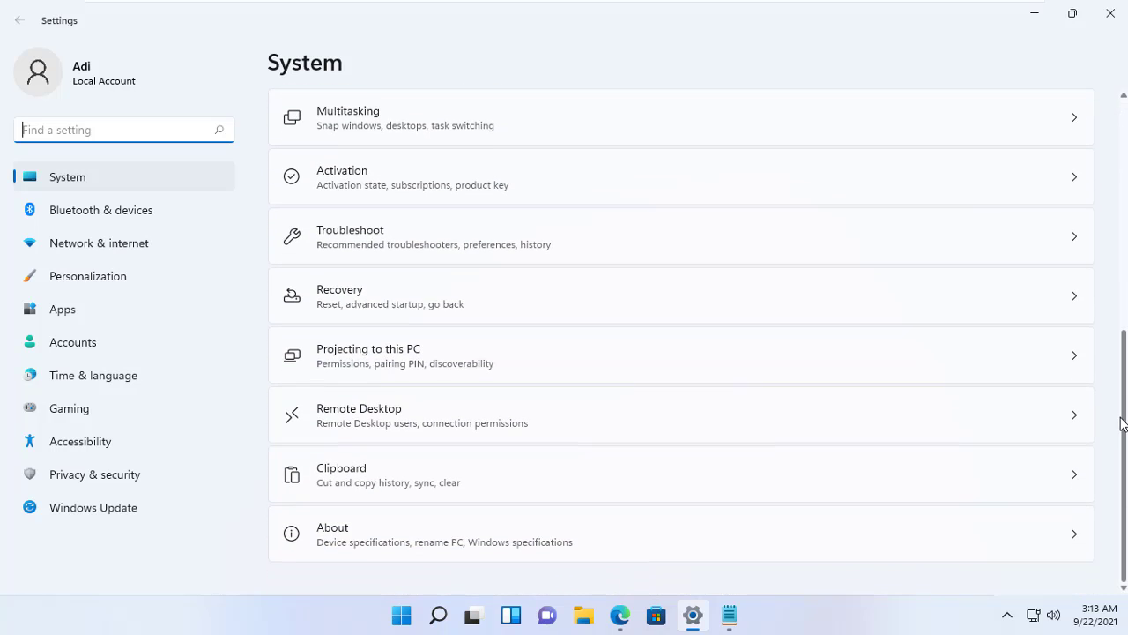
click(432, 425)
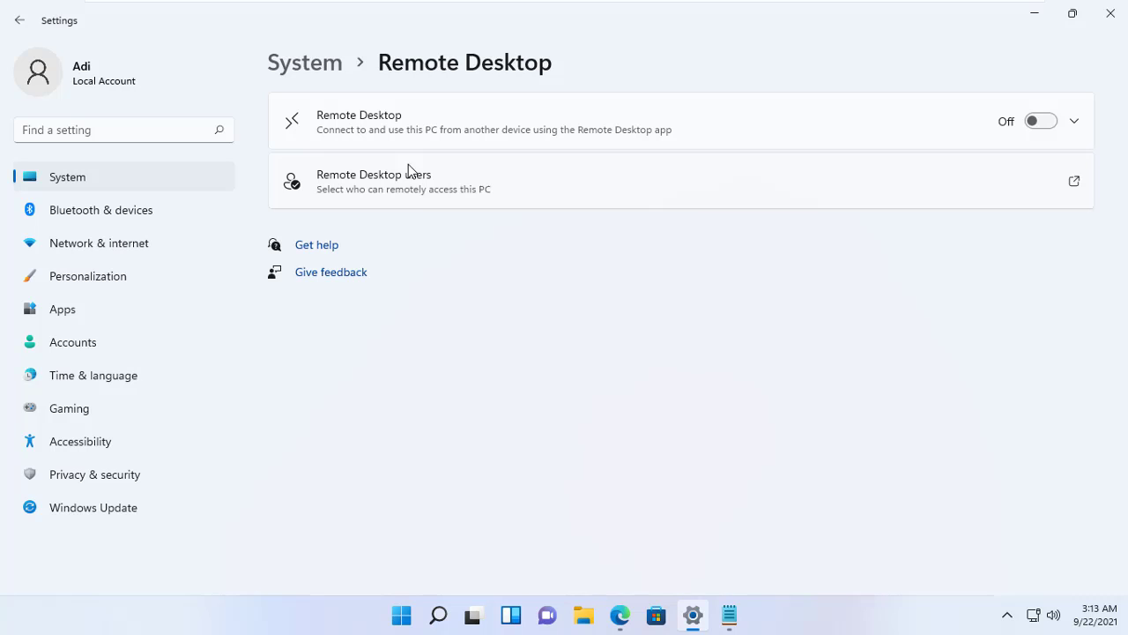
click(1042, 123)
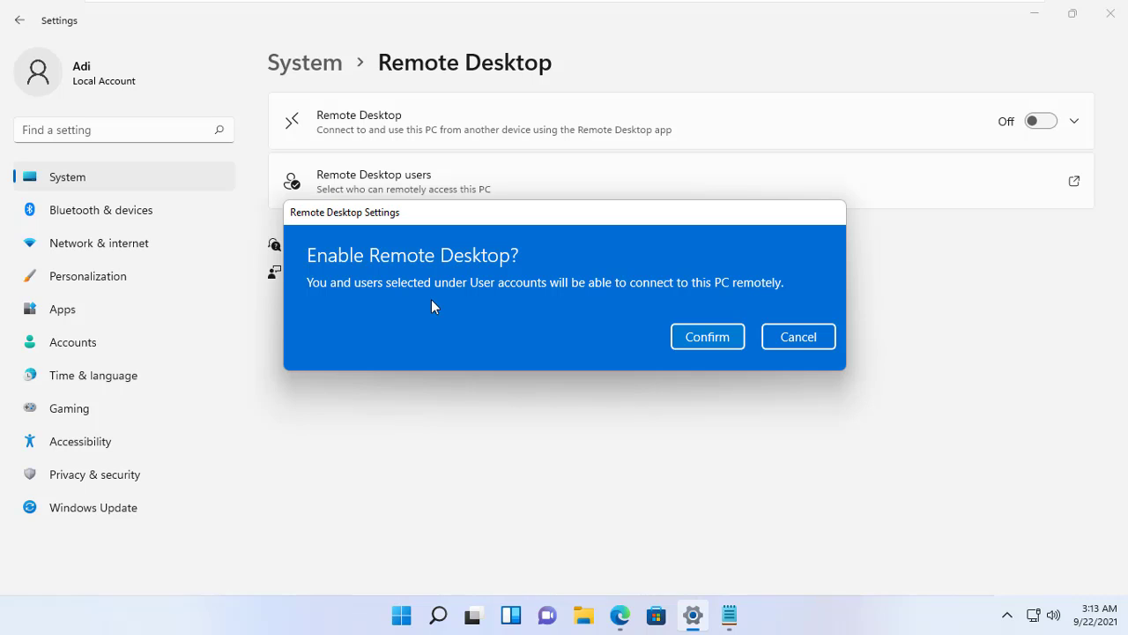
click(685, 336)
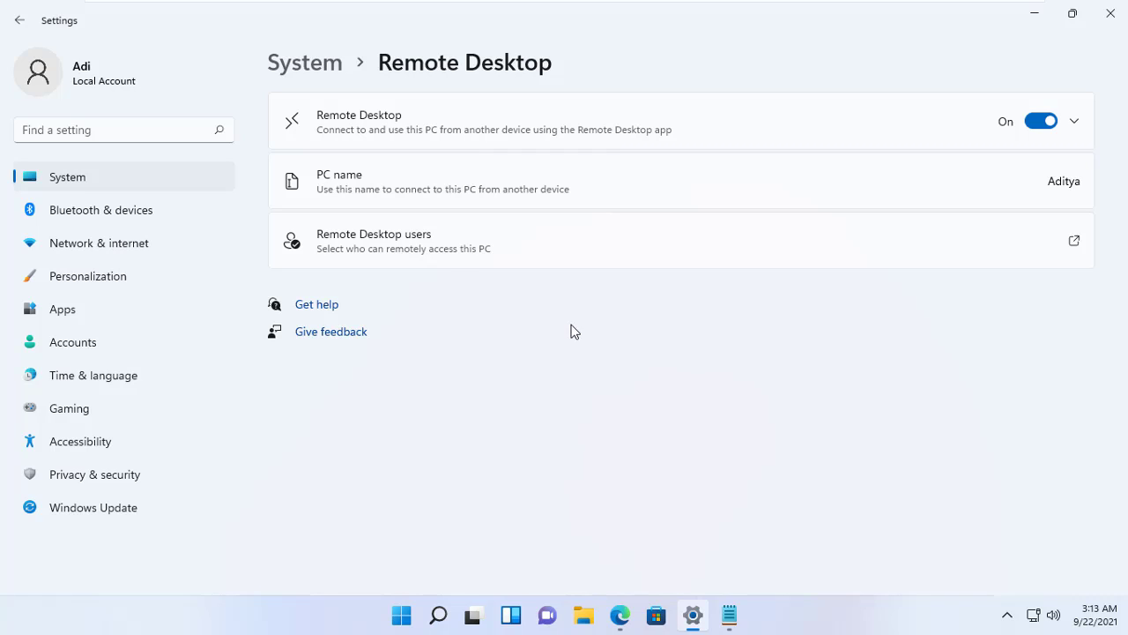
- Inspect the Remote Desktop users list and its user selection dialog, cancel both without adding anyone, and close Settings
click(450, 258)
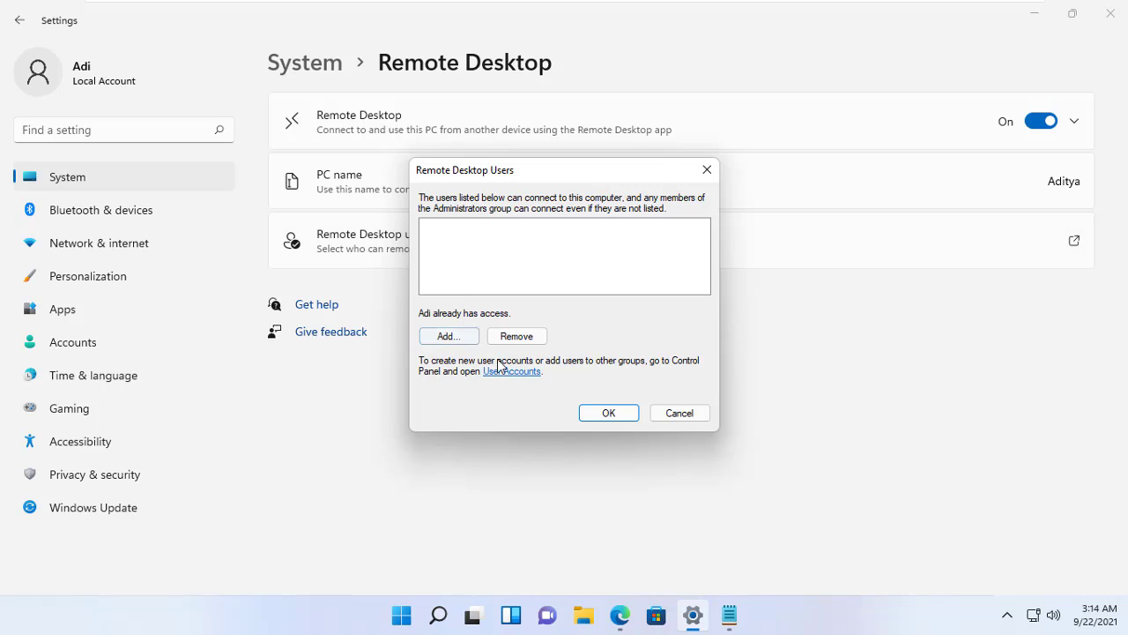
click(448, 337)
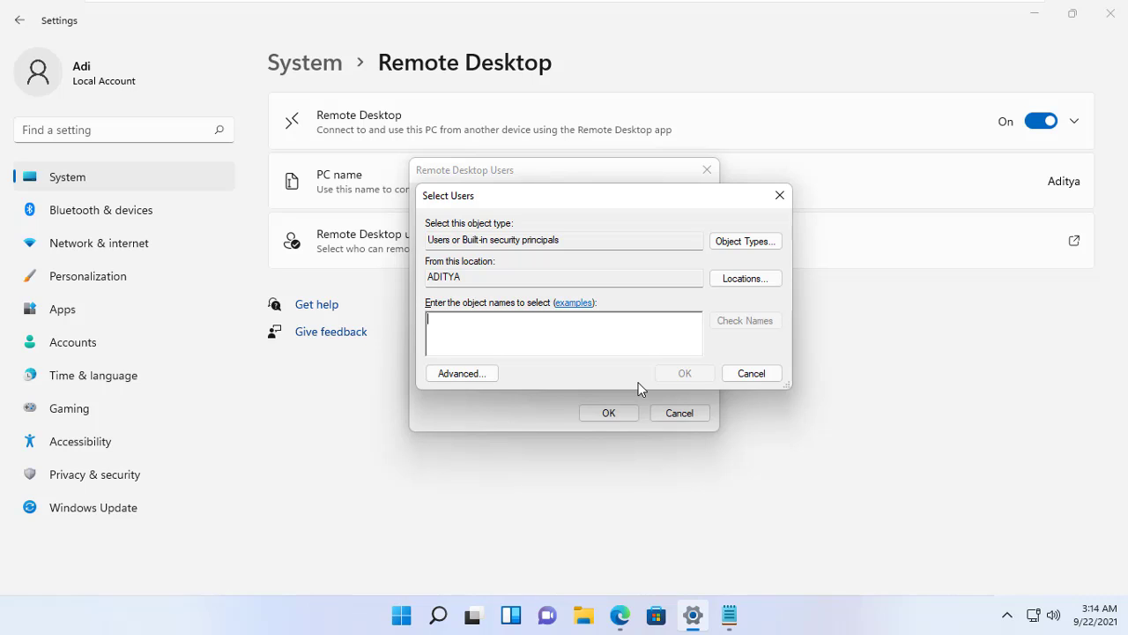
click(748, 374)
click(680, 413)
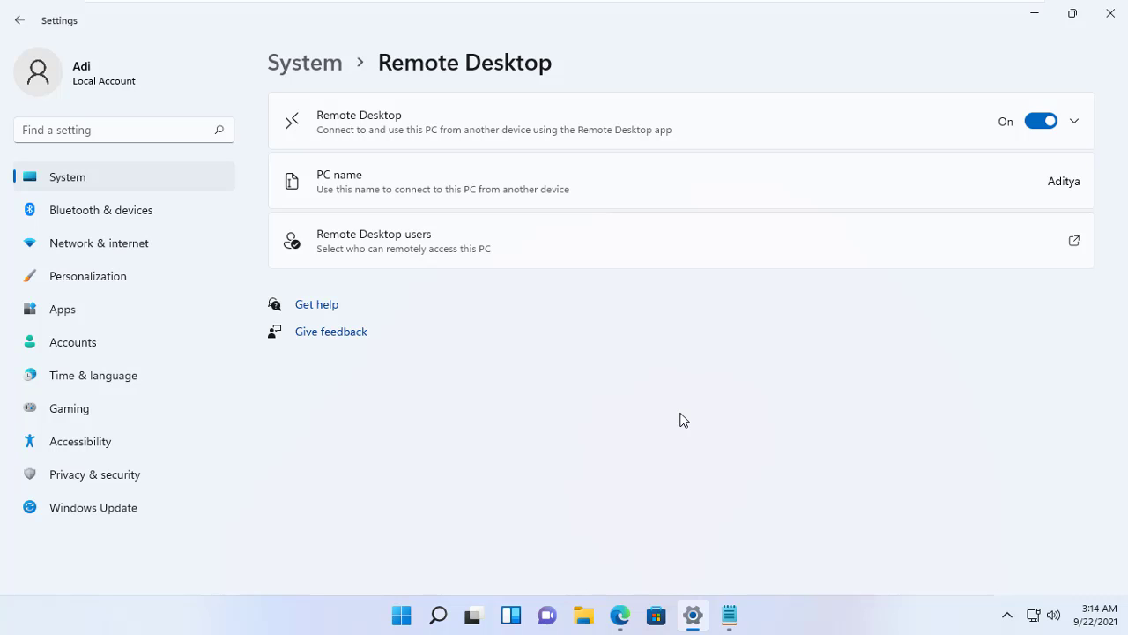
key(alt+F4)
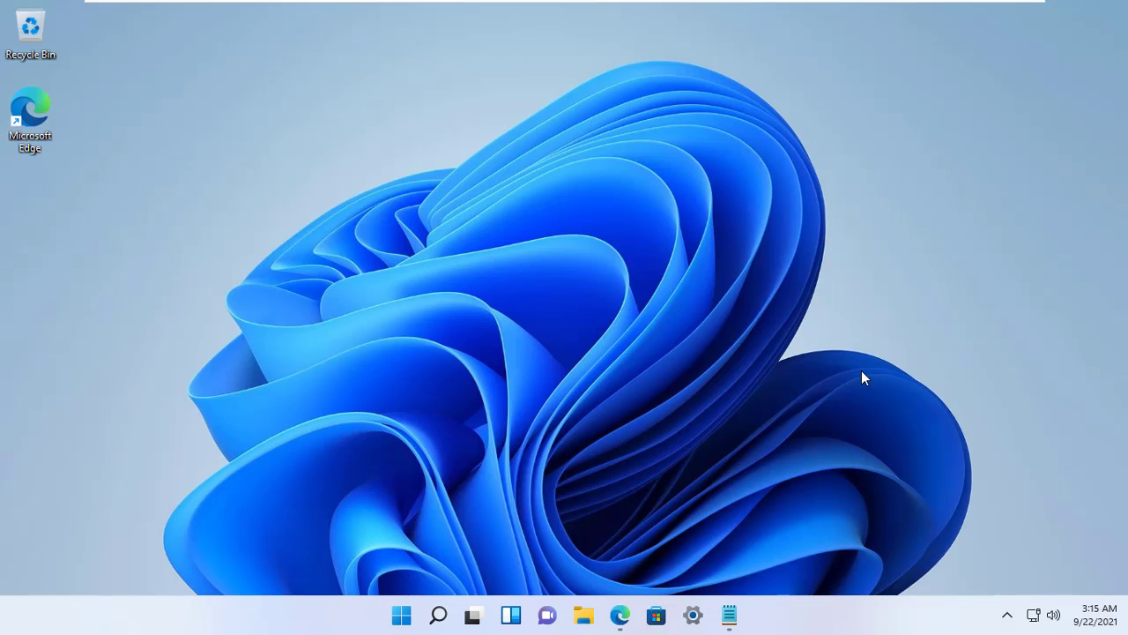
- Open the remote access options in System Properties, going through Control Panel's System page and the advanced system settings
click(440, 615)
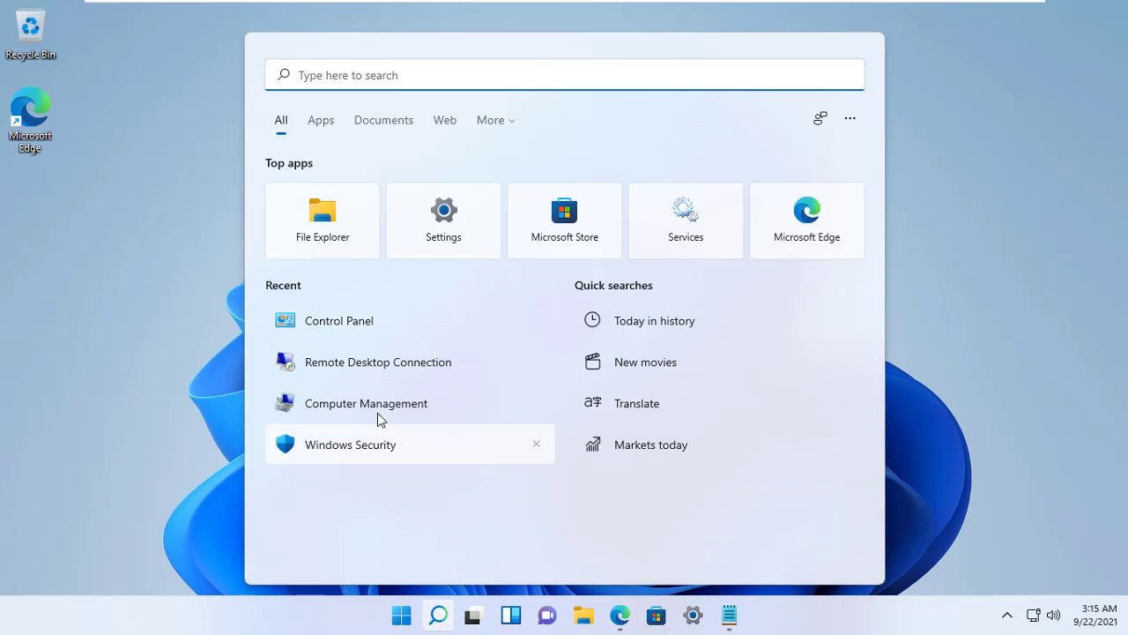
click(357, 322)
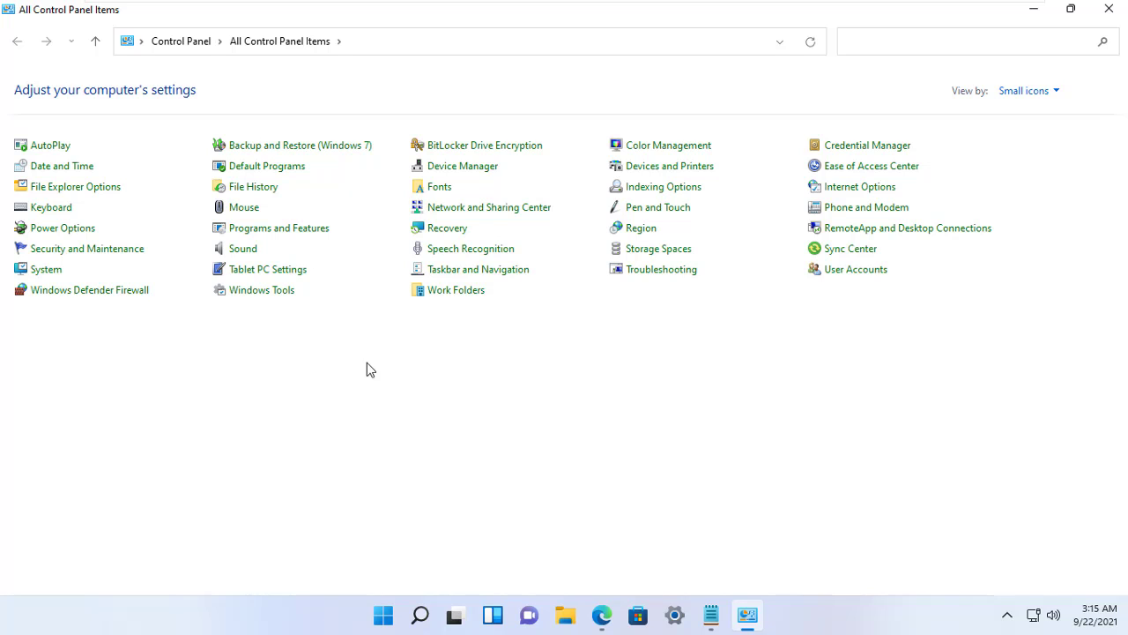
click(44, 271)
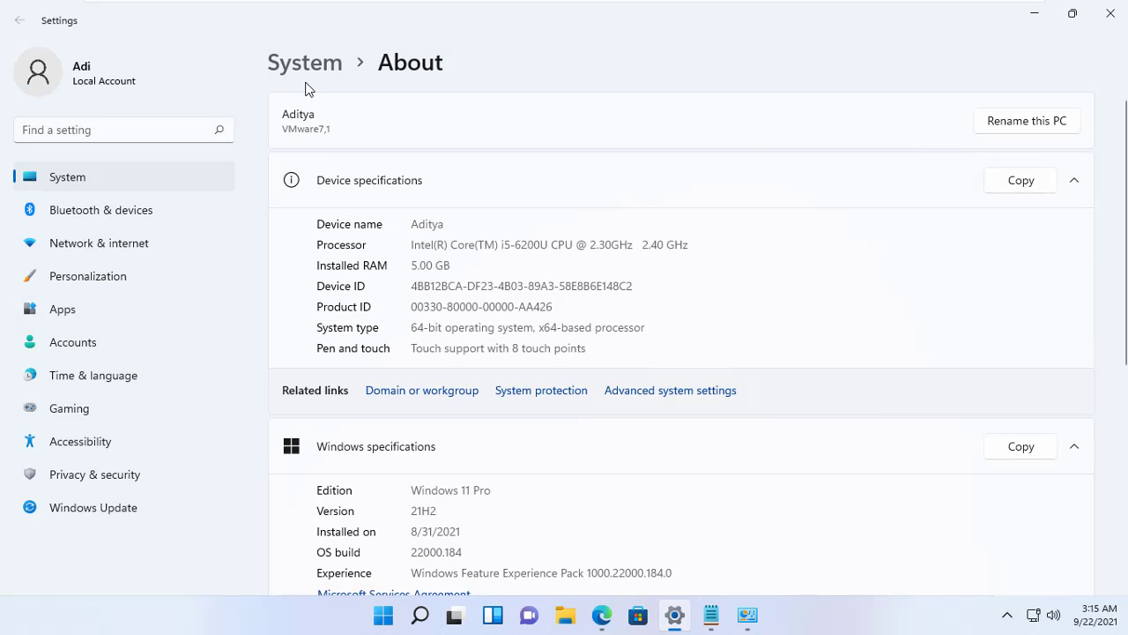
click(672, 393)
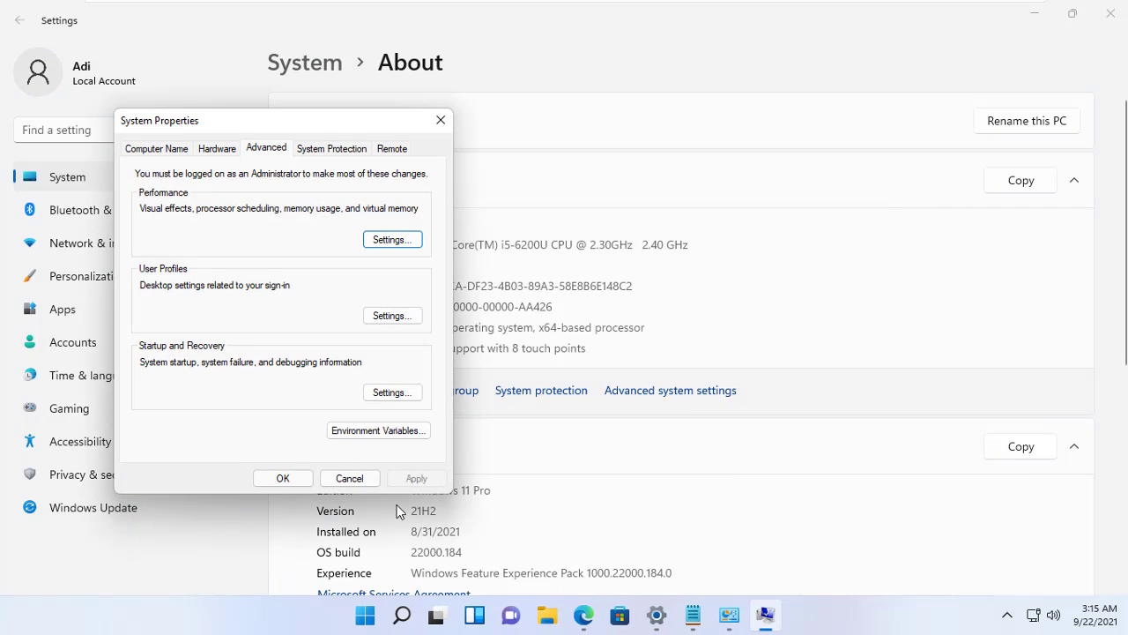
click(392, 151)
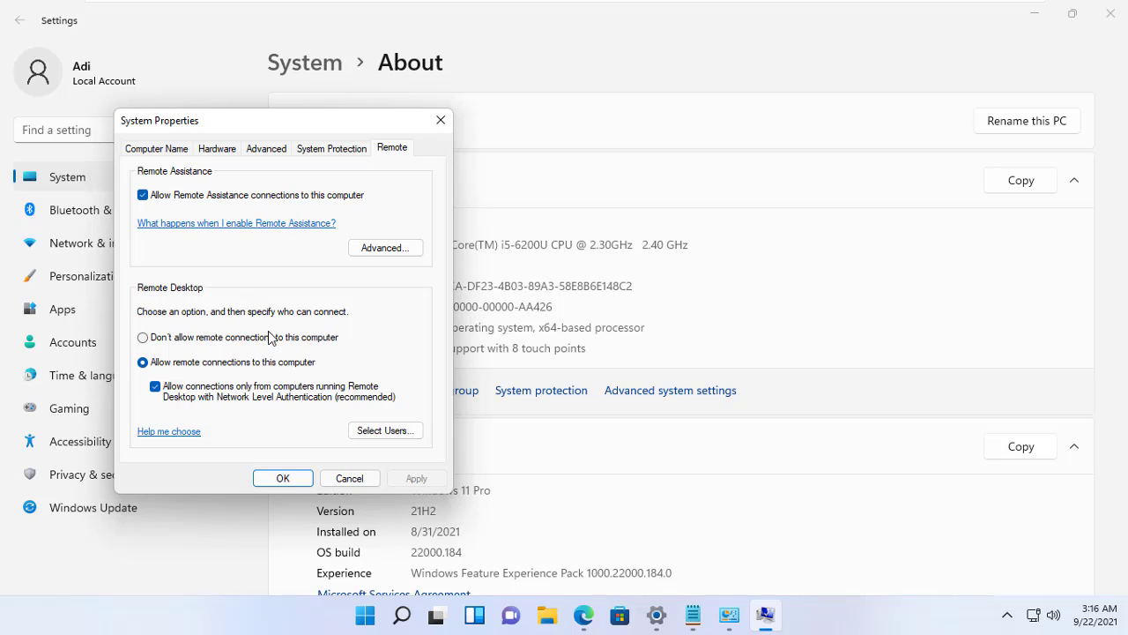
- Allow remote connections to this computer only with Network Level Authentication, and apply the System Properties settings
click(146, 365)
click(276, 250)
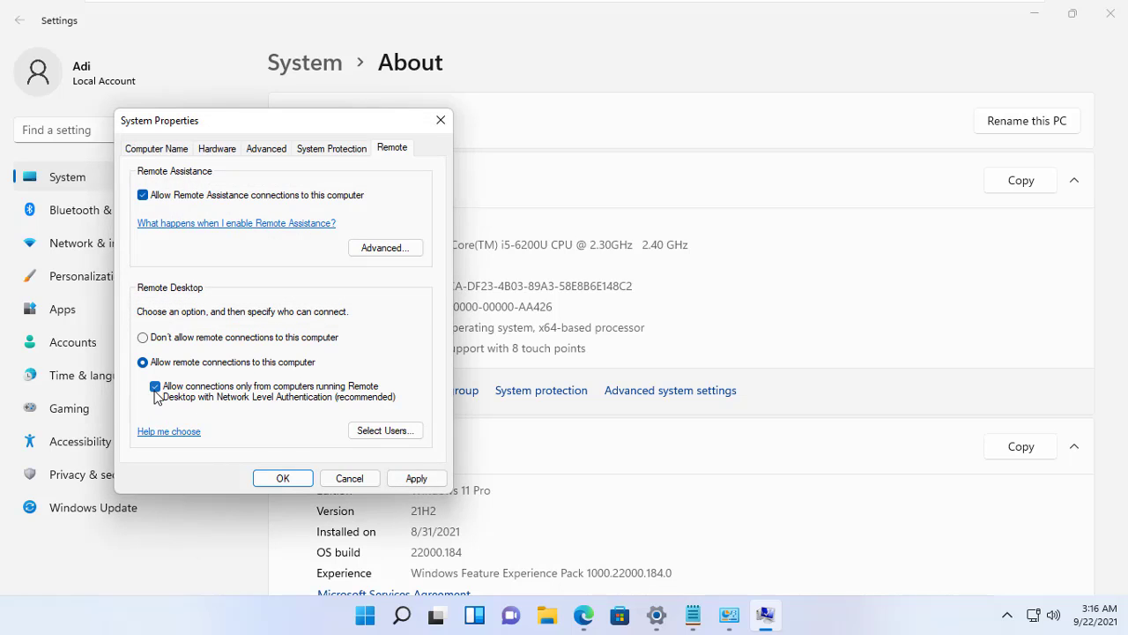
click(417, 478)
click(267, 478)
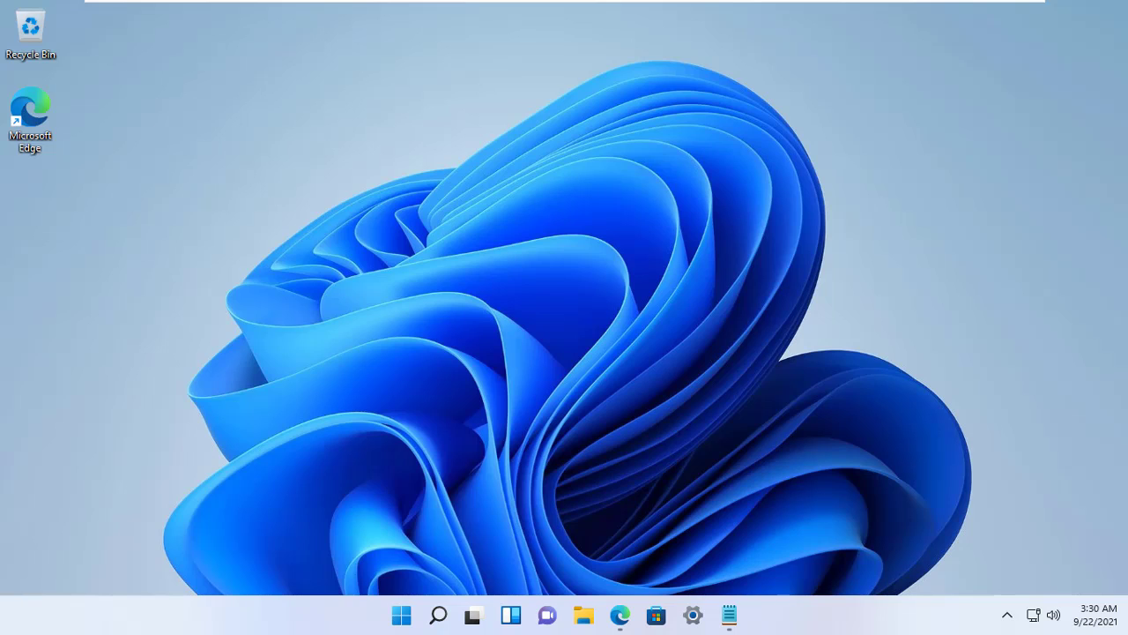
- Launch Command Prompt as administrator, approve the elevation request, and shift its window slightly across the desktop
click(440, 620)
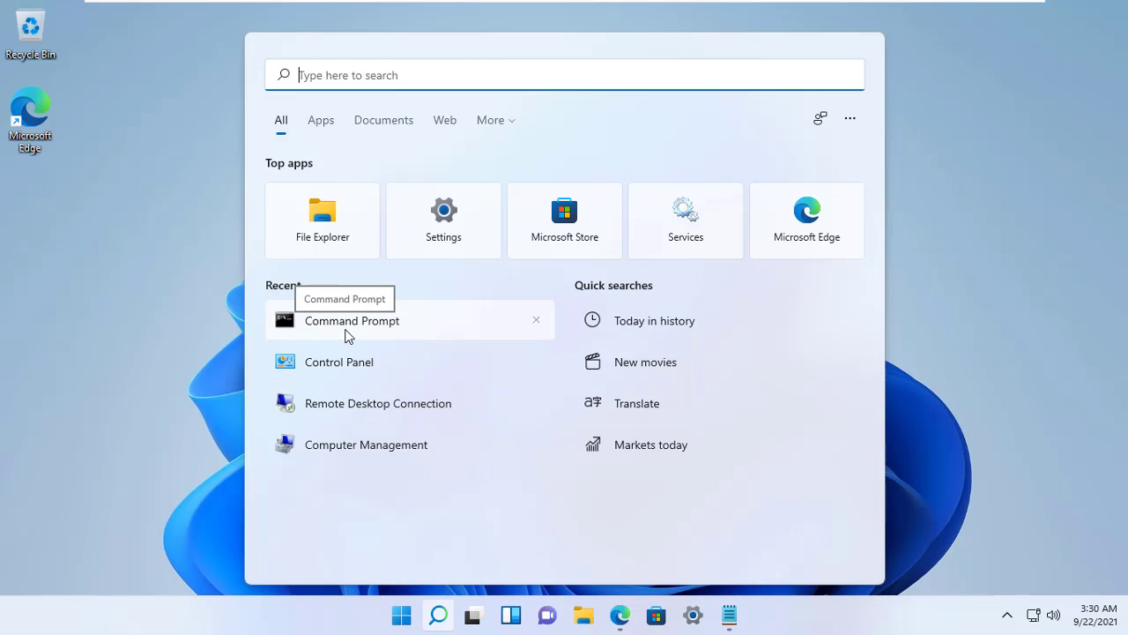
right_click(347, 336)
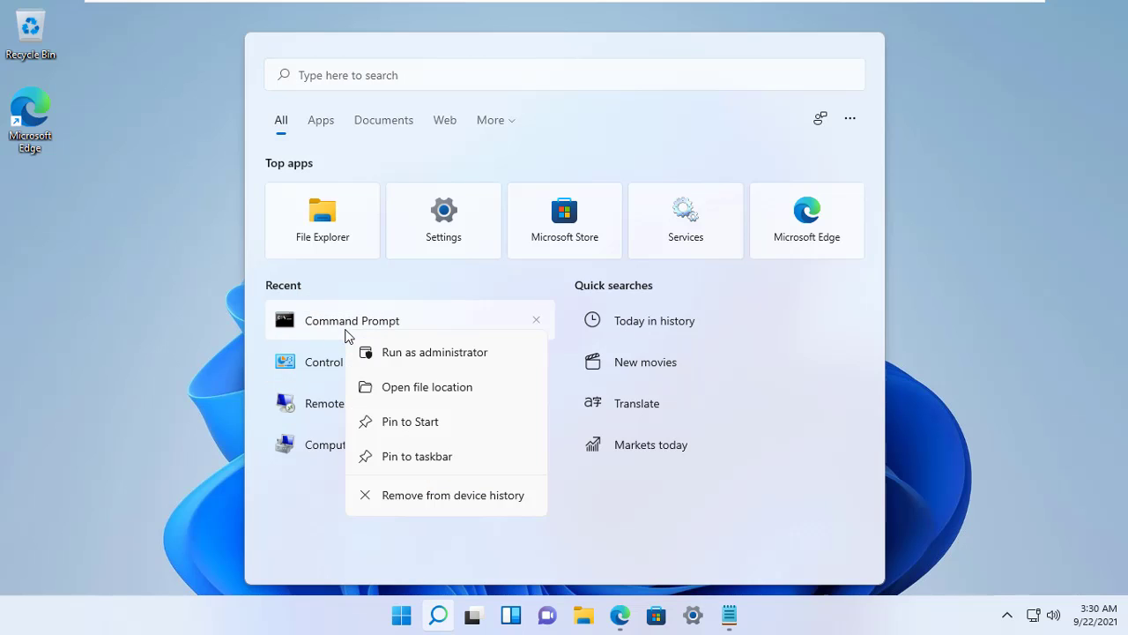
click(394, 352)
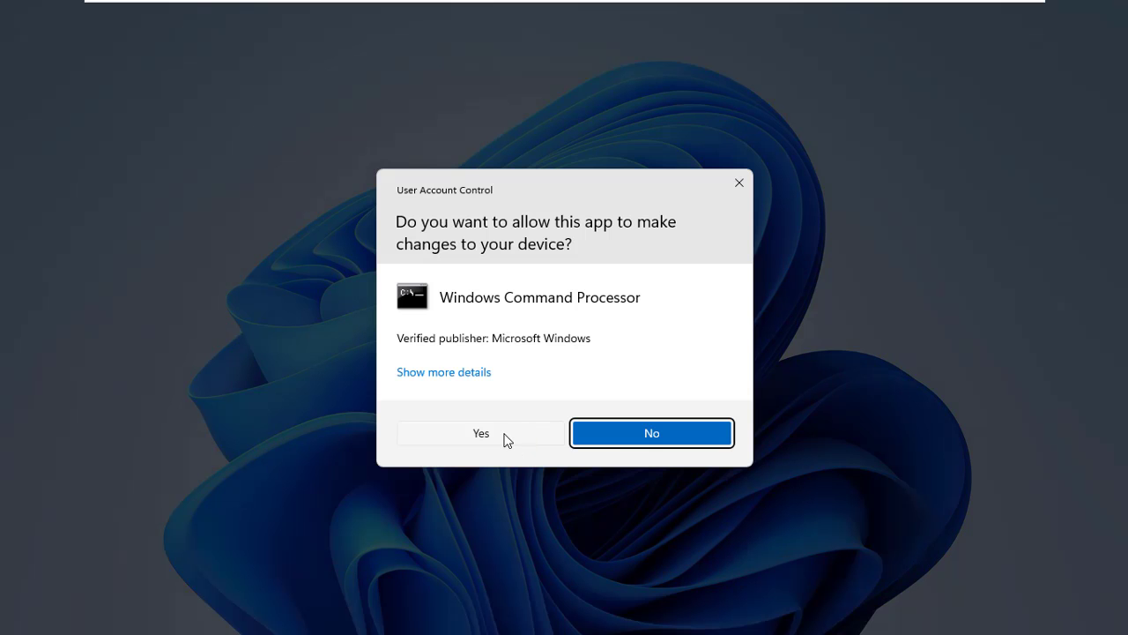
click(481, 433)
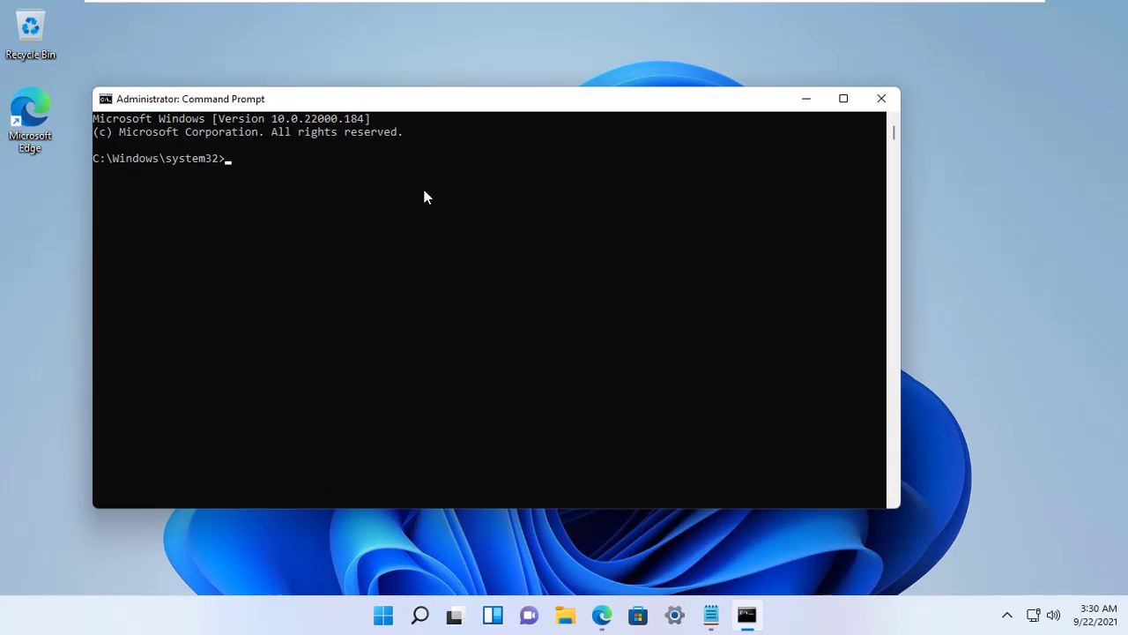
drag(414, 109, 460, 106)
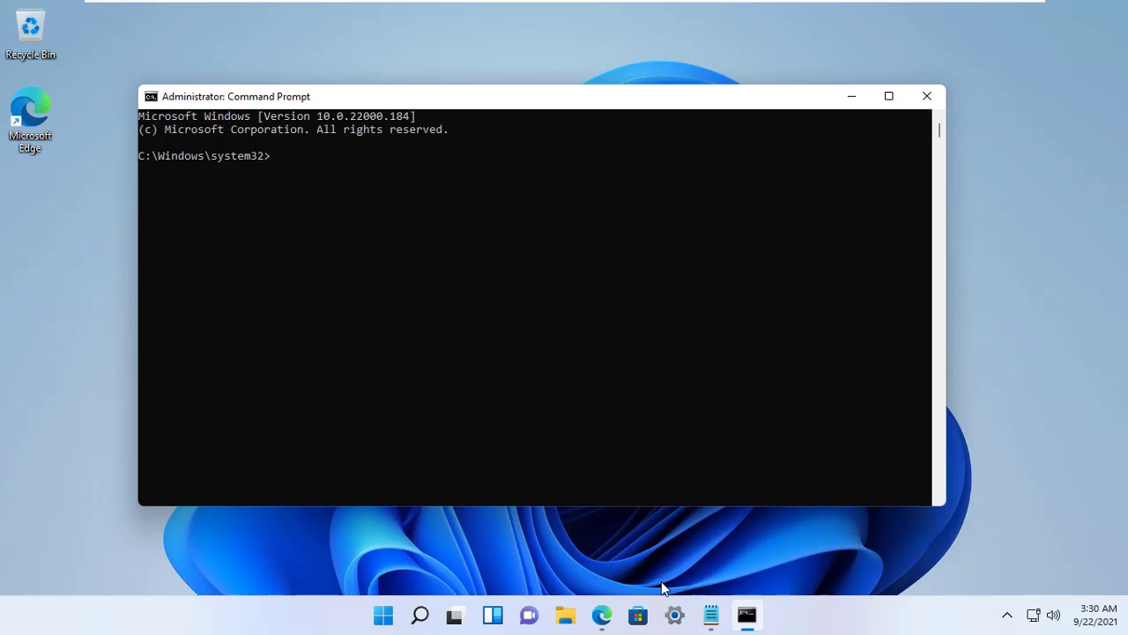
- Copy the reg add command from the Notepad notes and run it in Command Prompt to set fDenyTSConnections to 0 under Control\Terminal Server
click(710, 614)
click(549, 367)
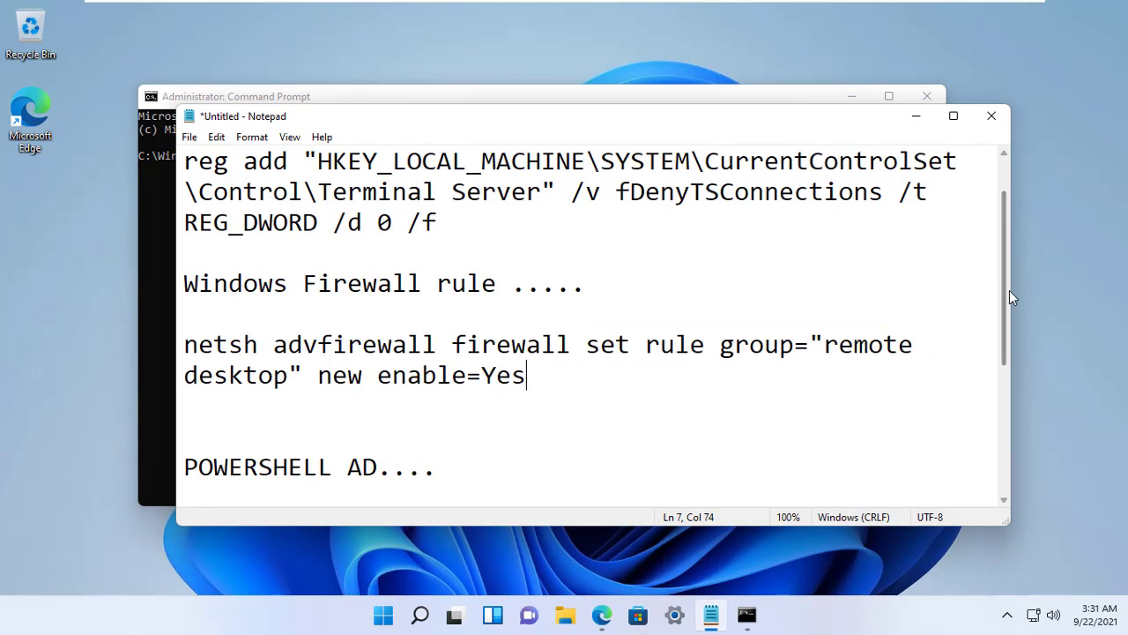
drag(1003, 289, 1005, 253)
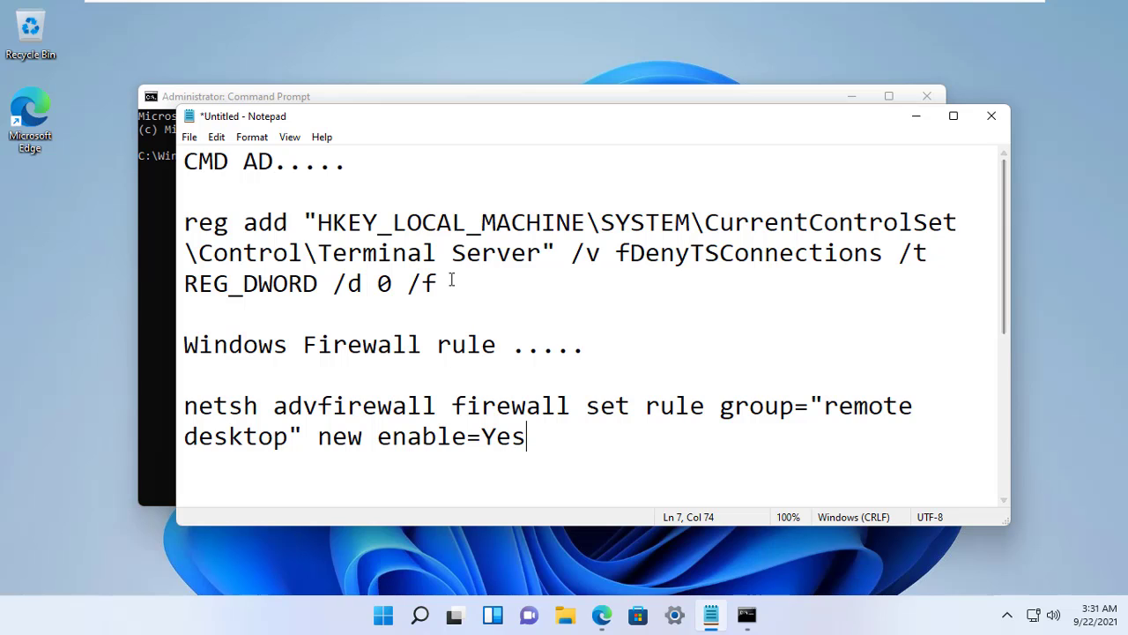
drag(440, 283, 184, 222)
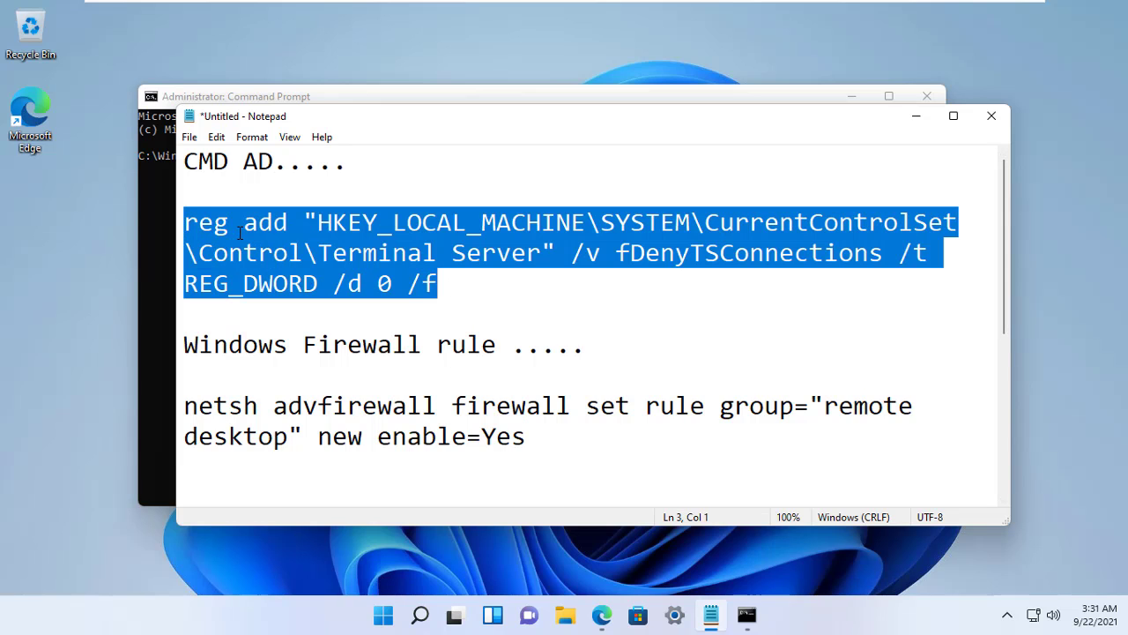
right_click(238, 232)
click(119, 289)
click(163, 213)
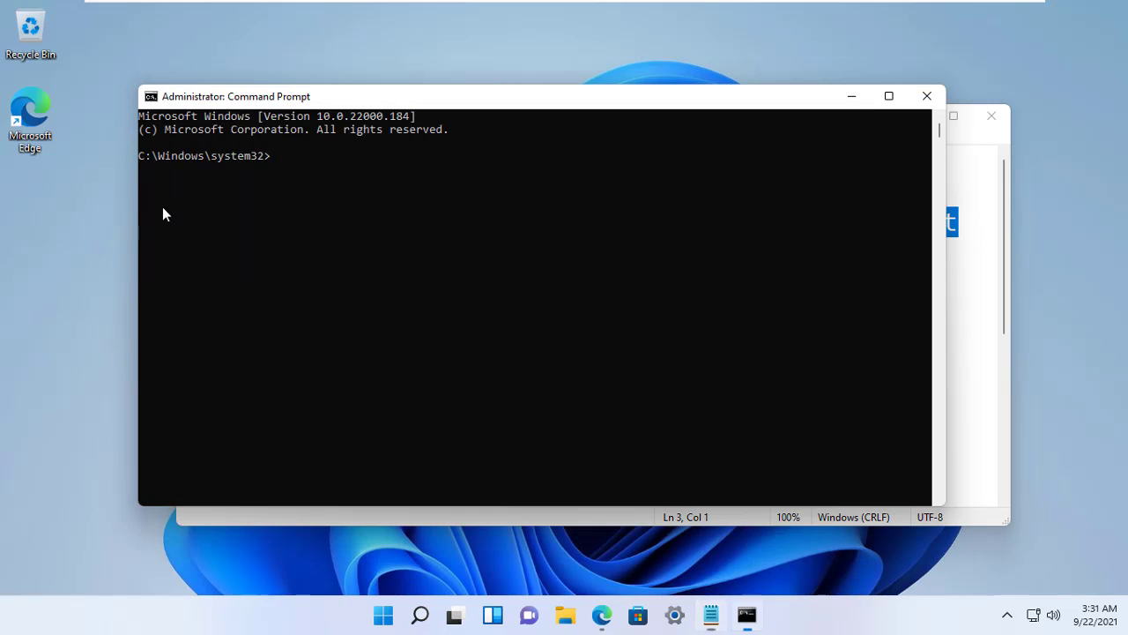
key(ctrl+v)
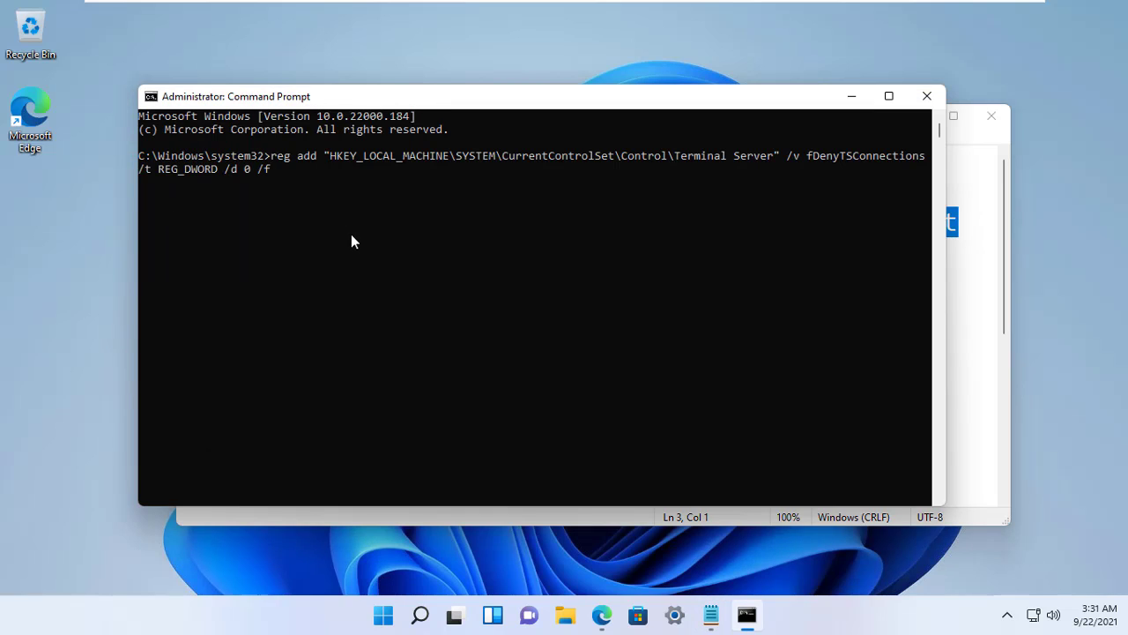
key(Return)
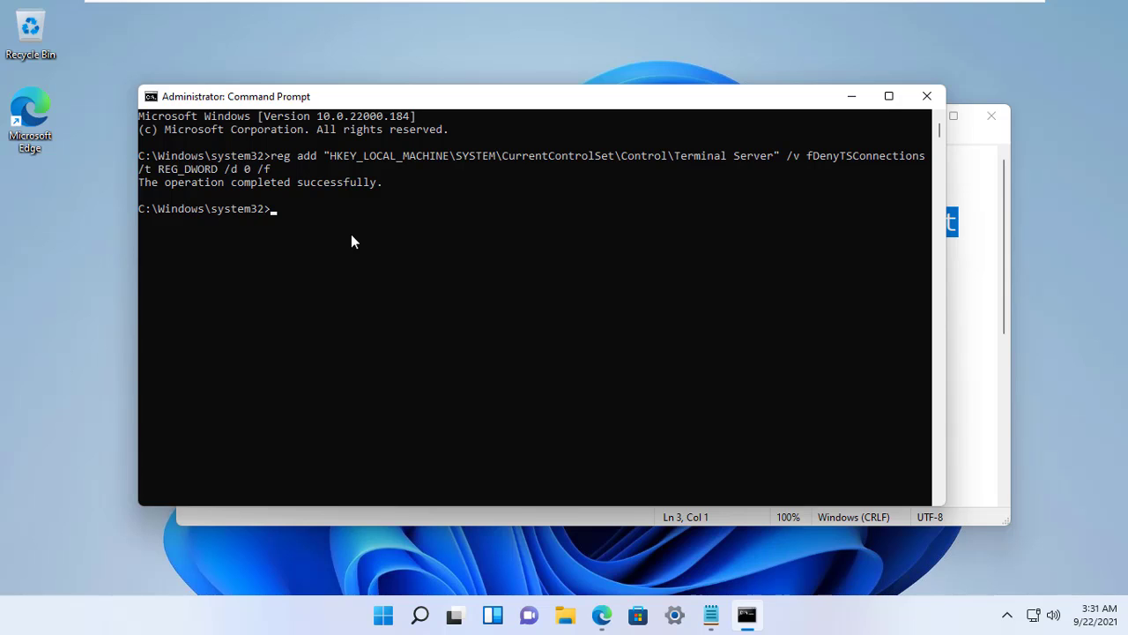
- Copy netsh advfirewall firewall set rule group="remote desktop" new enable=Yes from the notes, run it in Command Prompt, and close the console
click(975, 331)
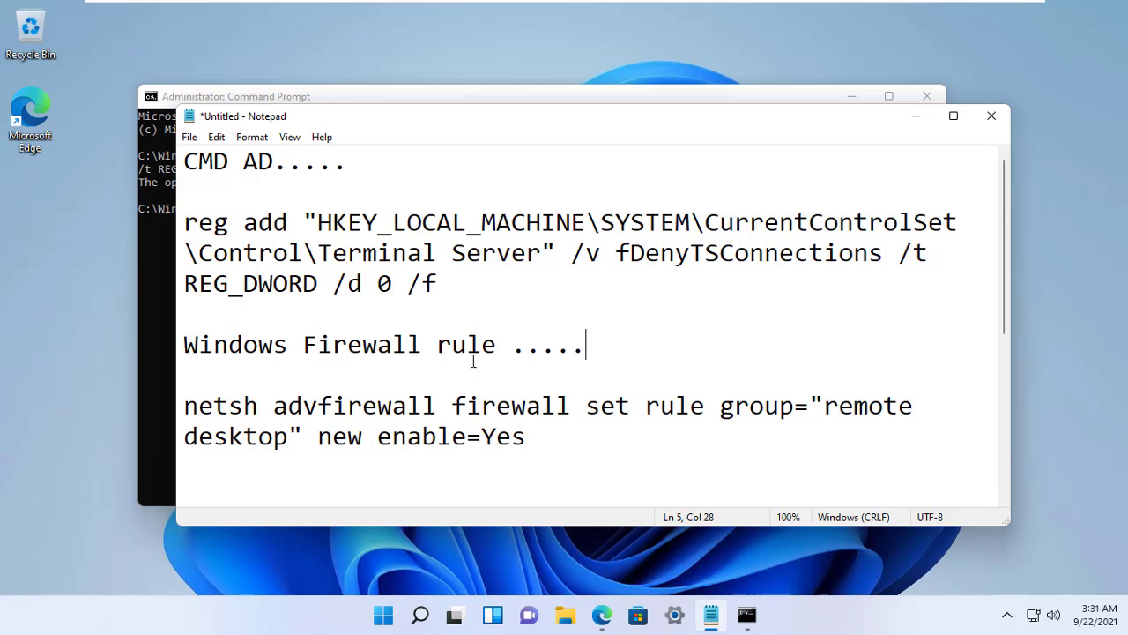
drag(527, 437, 183, 408)
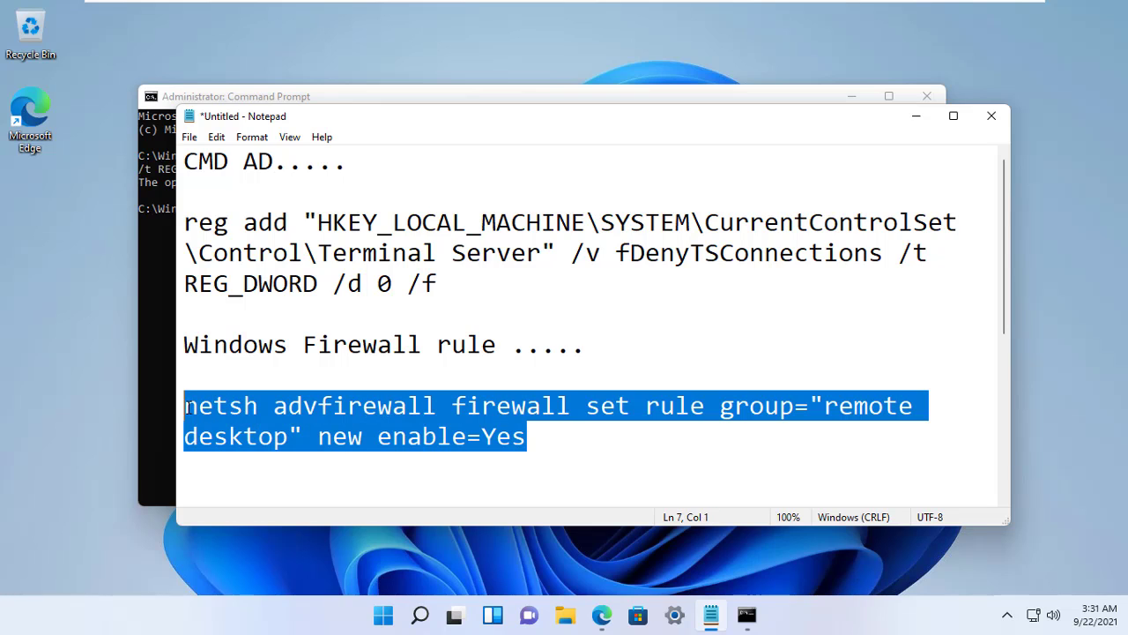
right_click(264, 414)
click(119, 234)
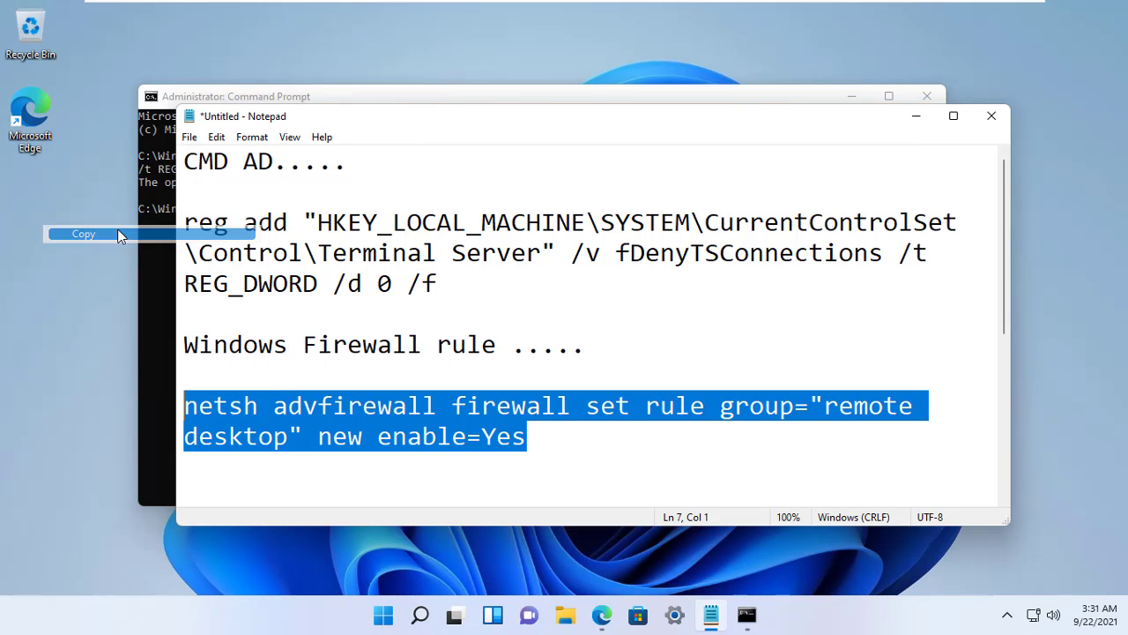
click(152, 118)
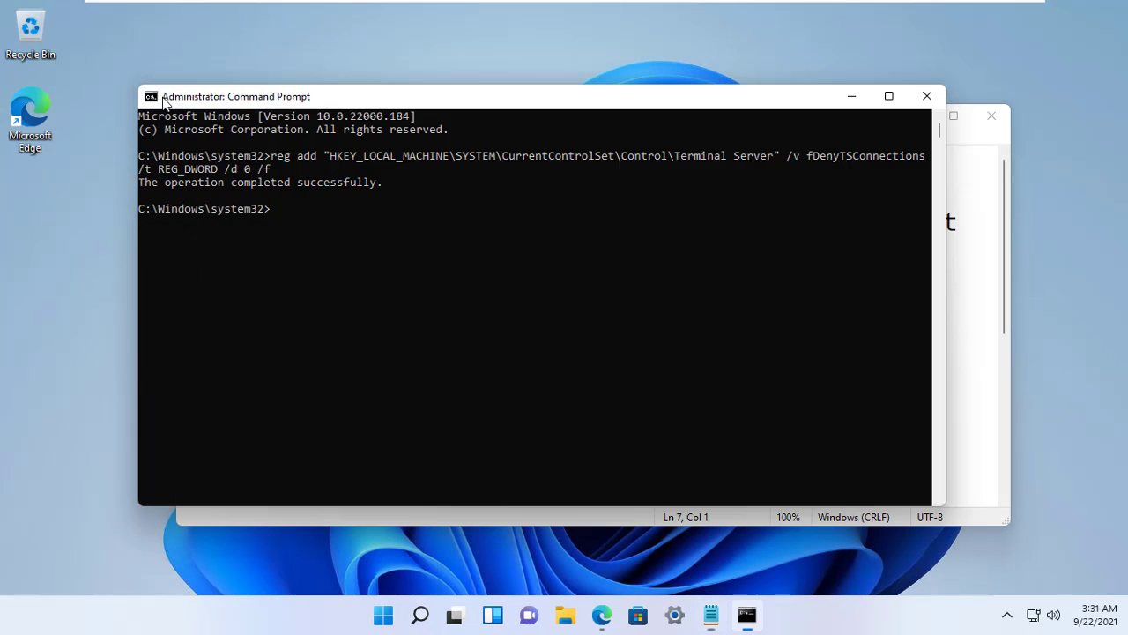
right_click(327, 245)
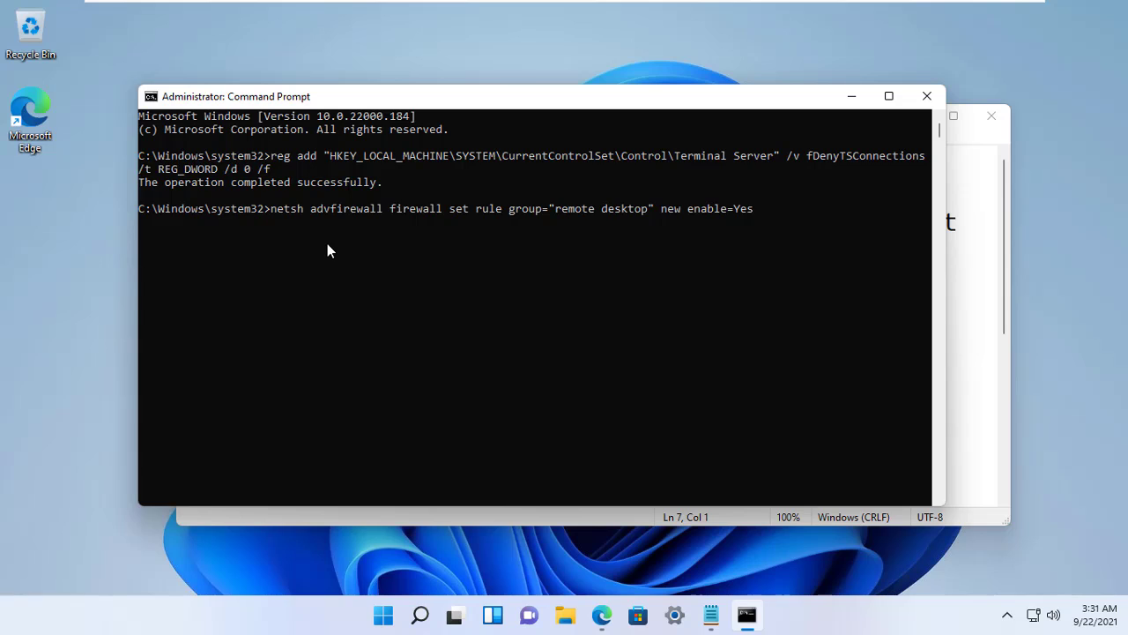
key(Return)
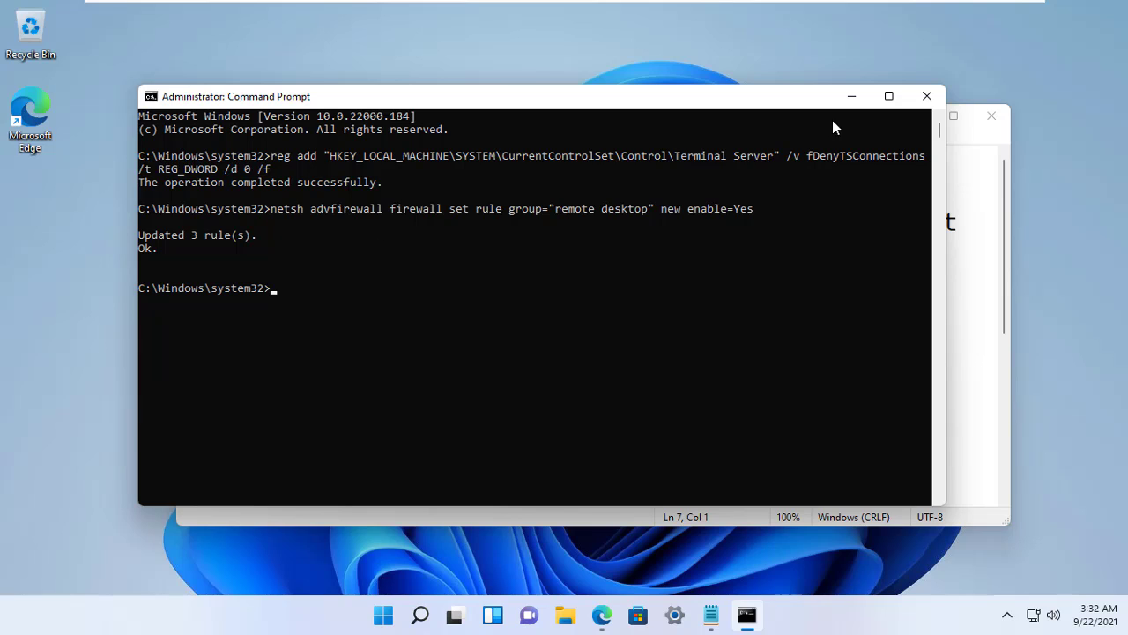
click(927, 97)
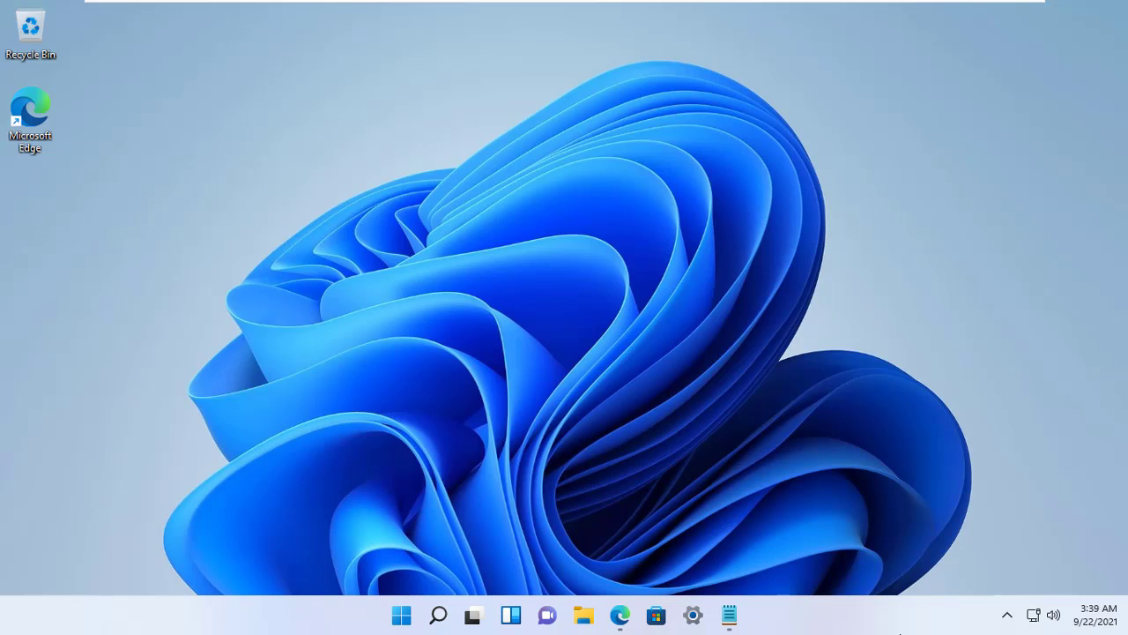
- Launch Windows PowerShell as administrator, approve the elevation request, and move its window toward the middle of the desktop
click(440, 615)
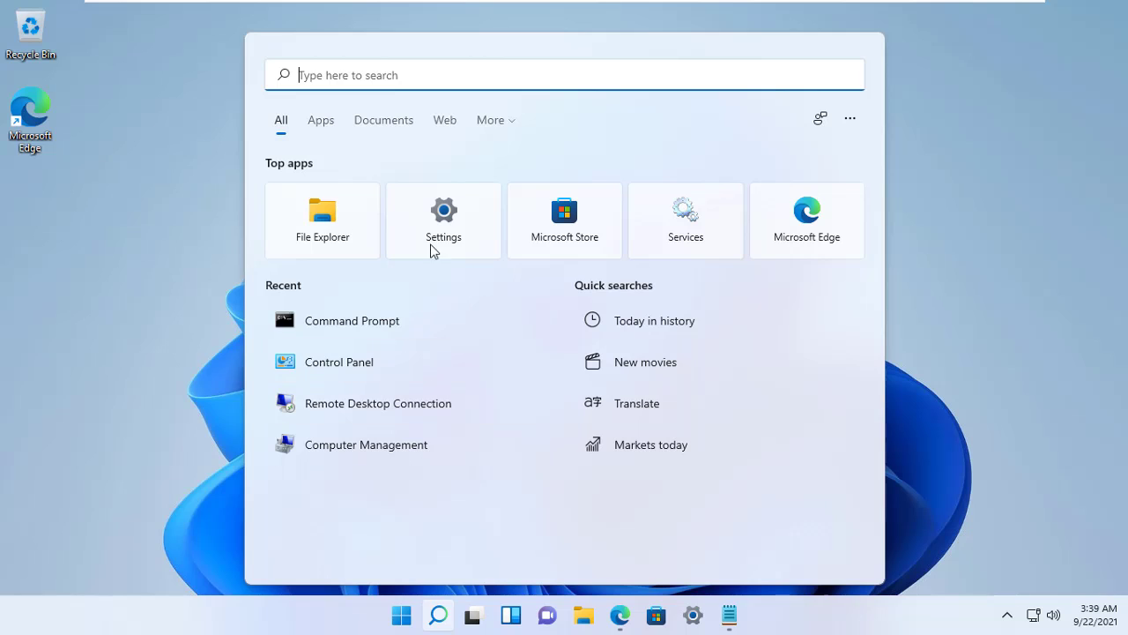
text(power)
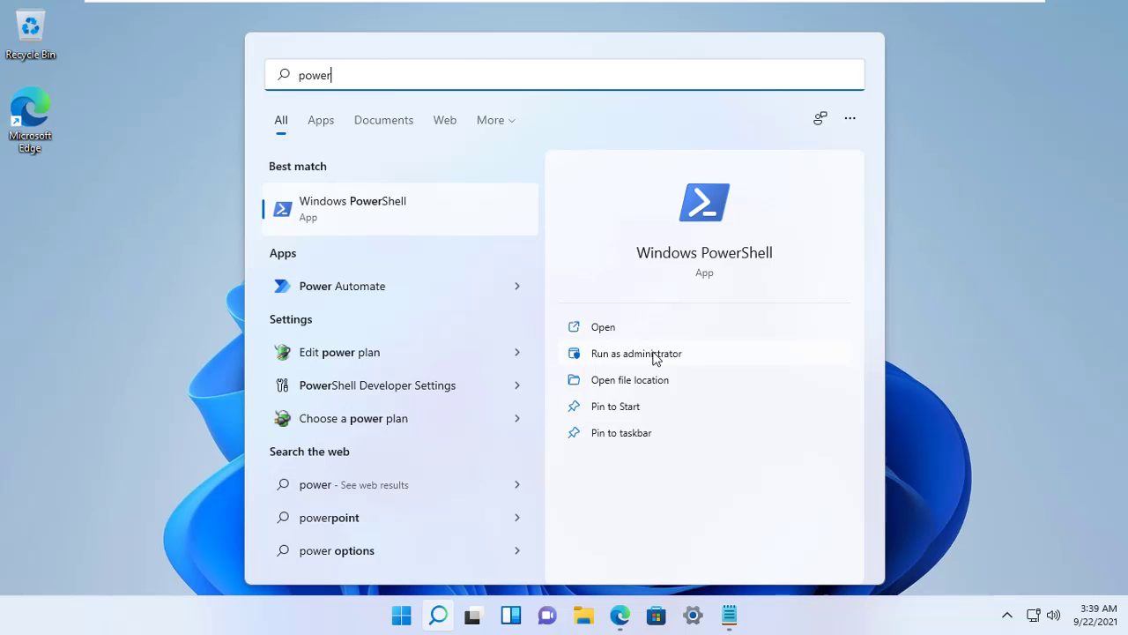
click(654, 353)
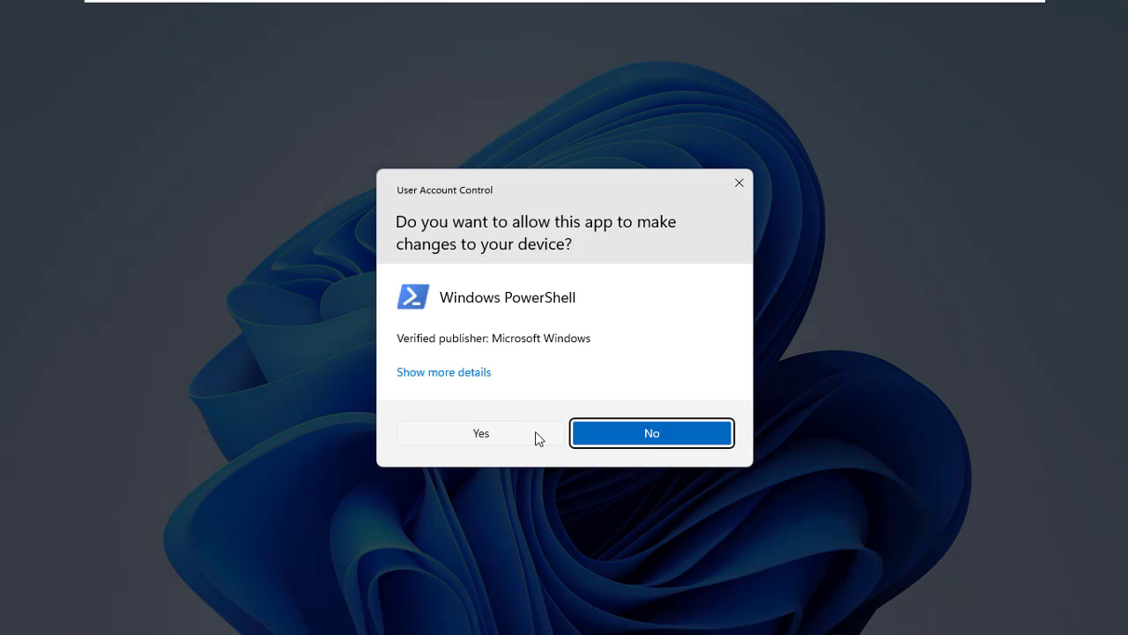
click(536, 432)
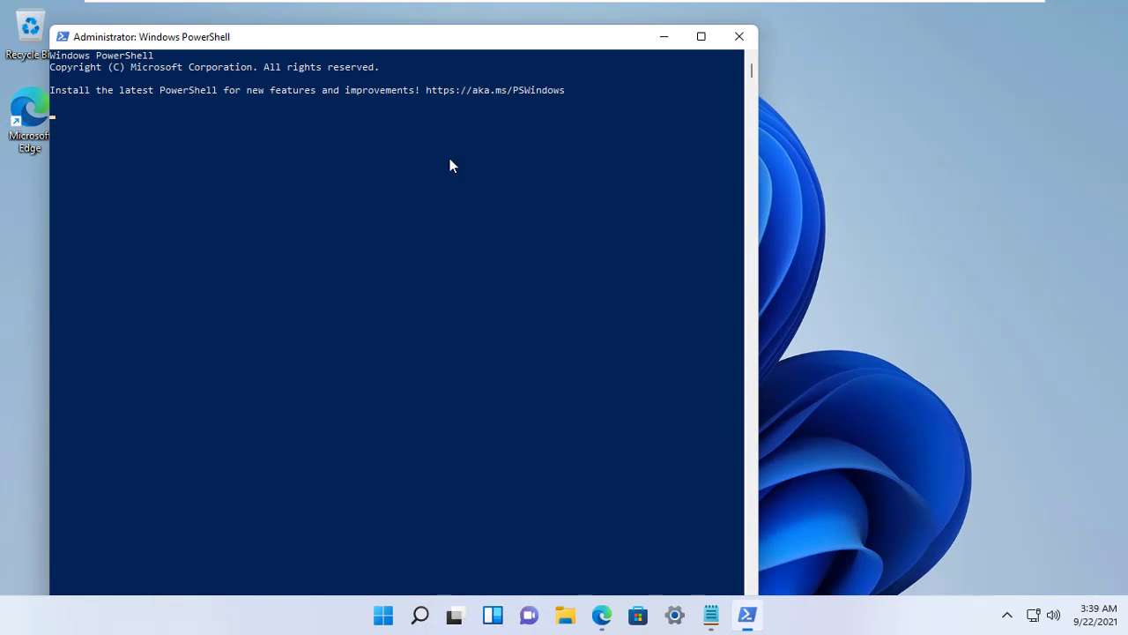
drag(397, 35, 559, 105)
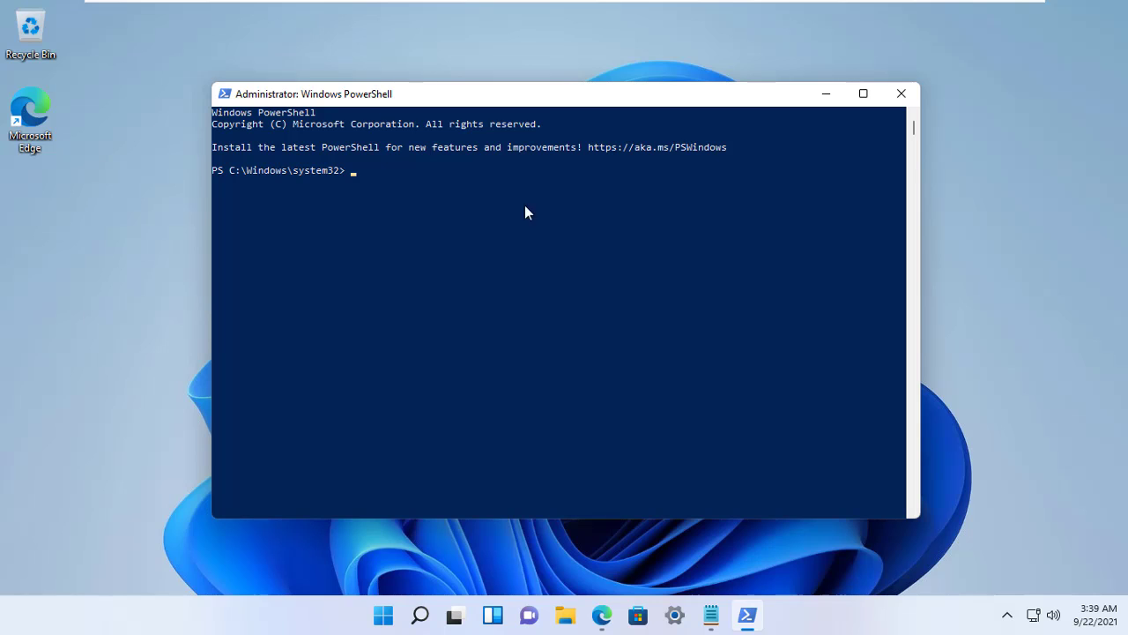
- Copy the Set-ItemProperty command from the Notepad notes, run it in PowerShell to set fDenyTSConnections to 0, and dismiss the Windows Security notification
click(712, 614)
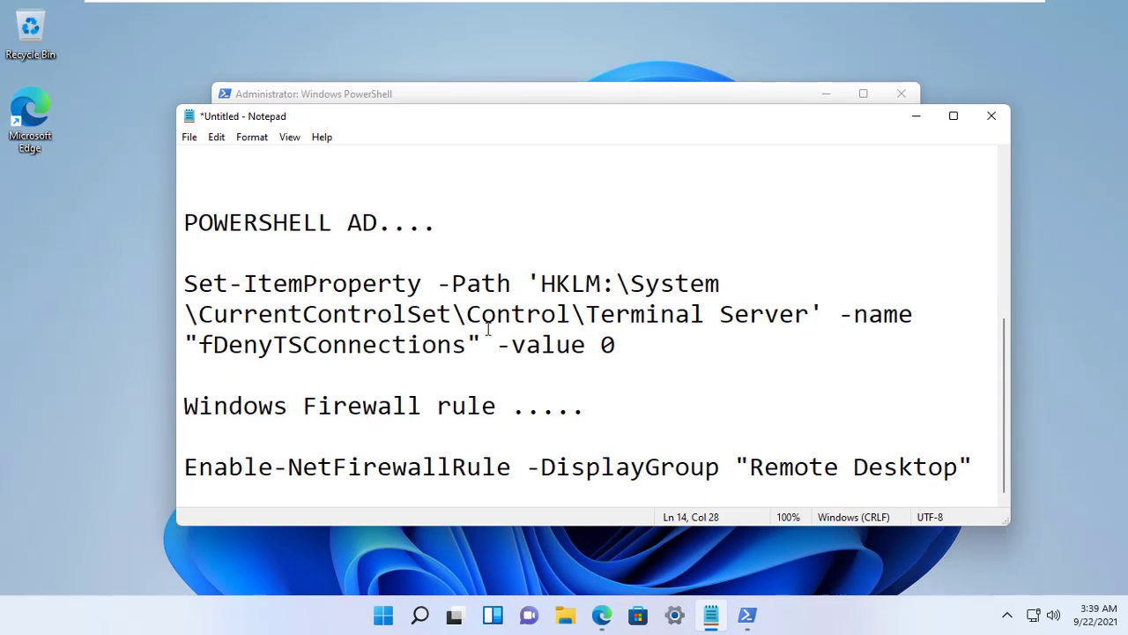
drag(616, 344, 183, 280)
right_click(249, 298)
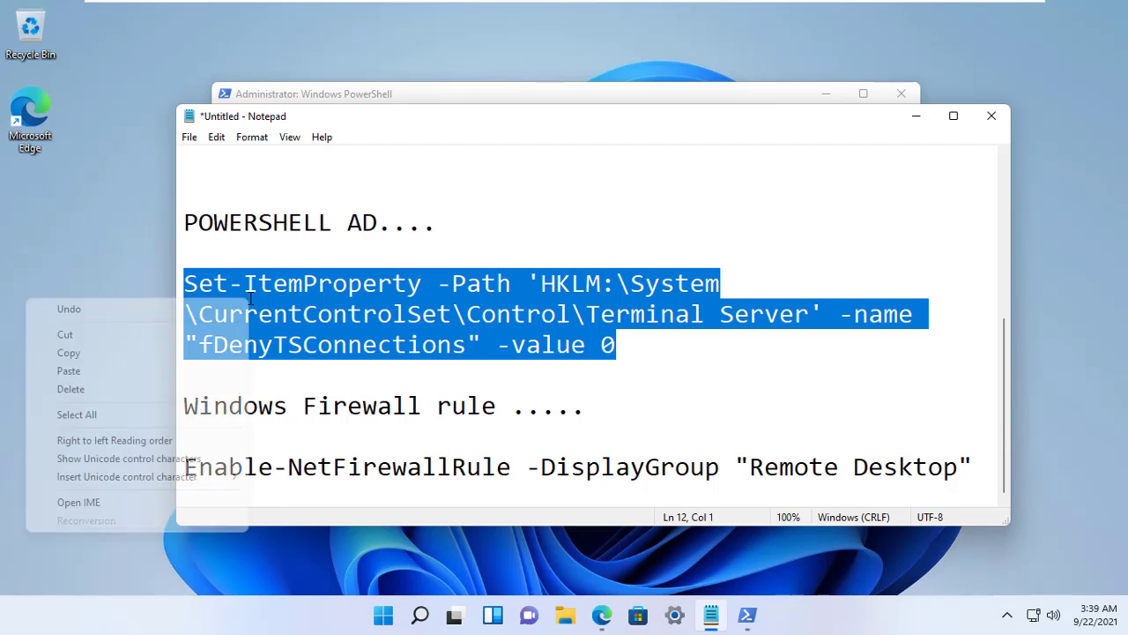
click(171, 356)
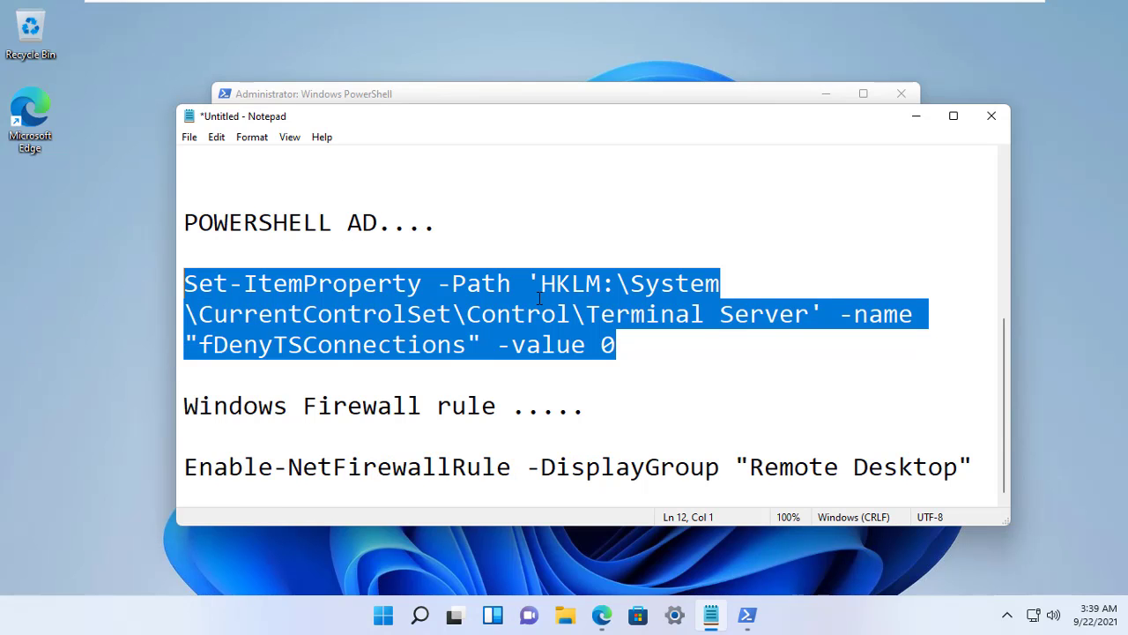
click(916, 116)
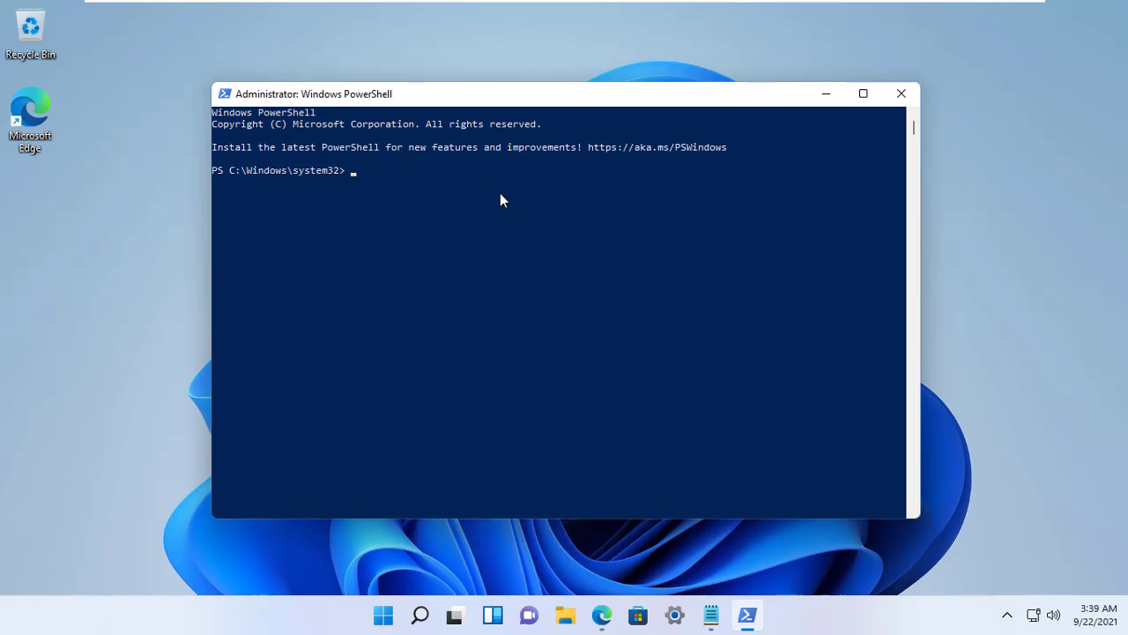
key(ctrl+v)
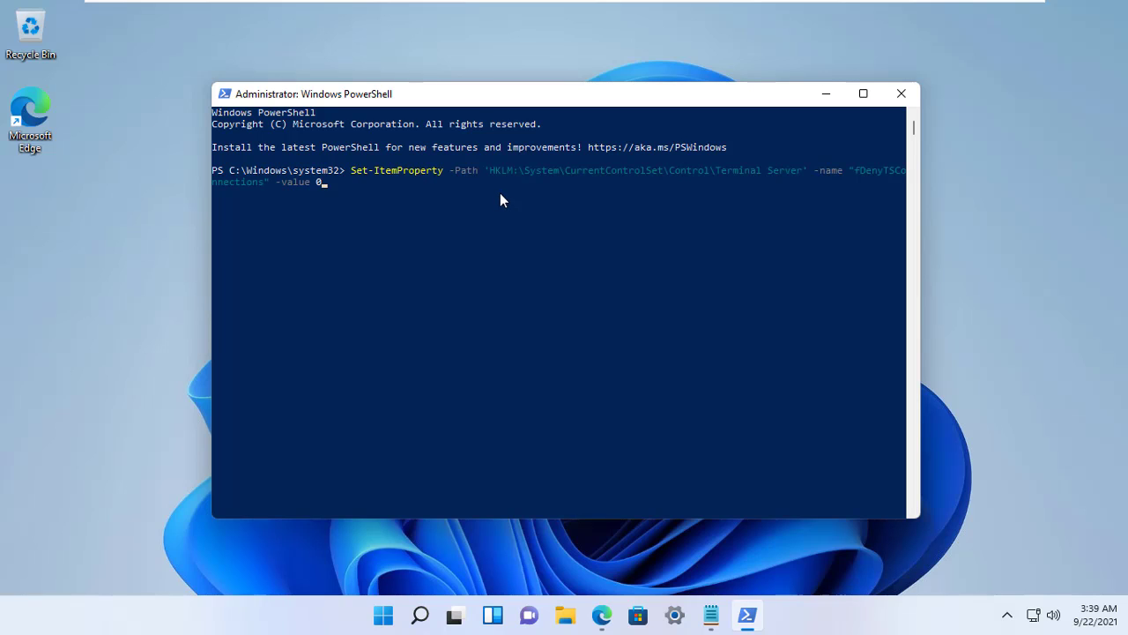
key(Return)
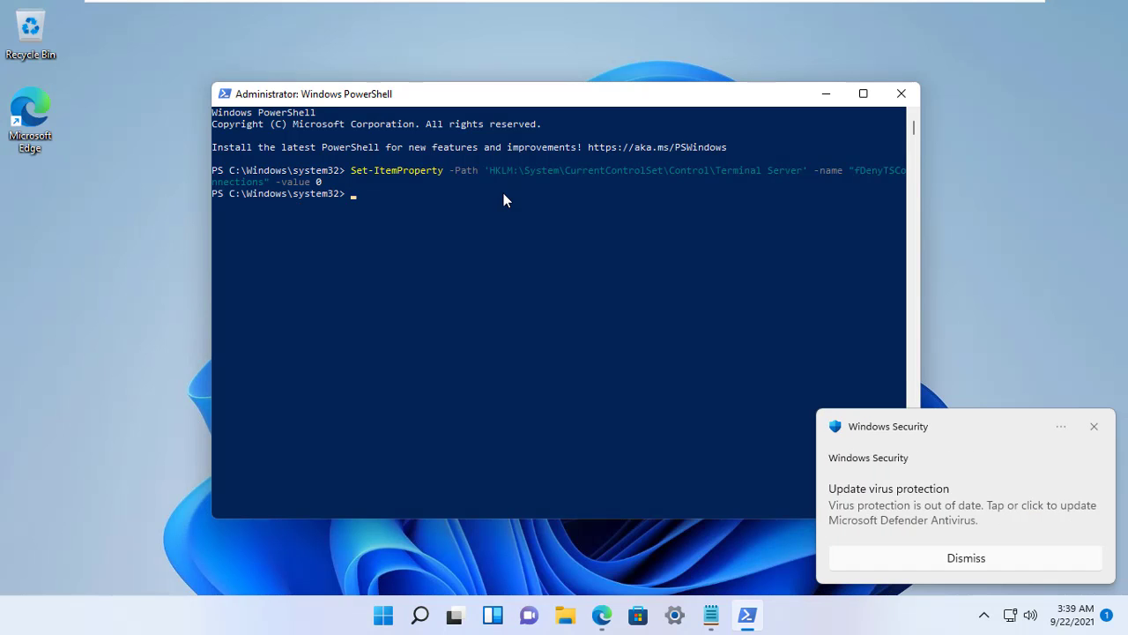
click(1093, 427)
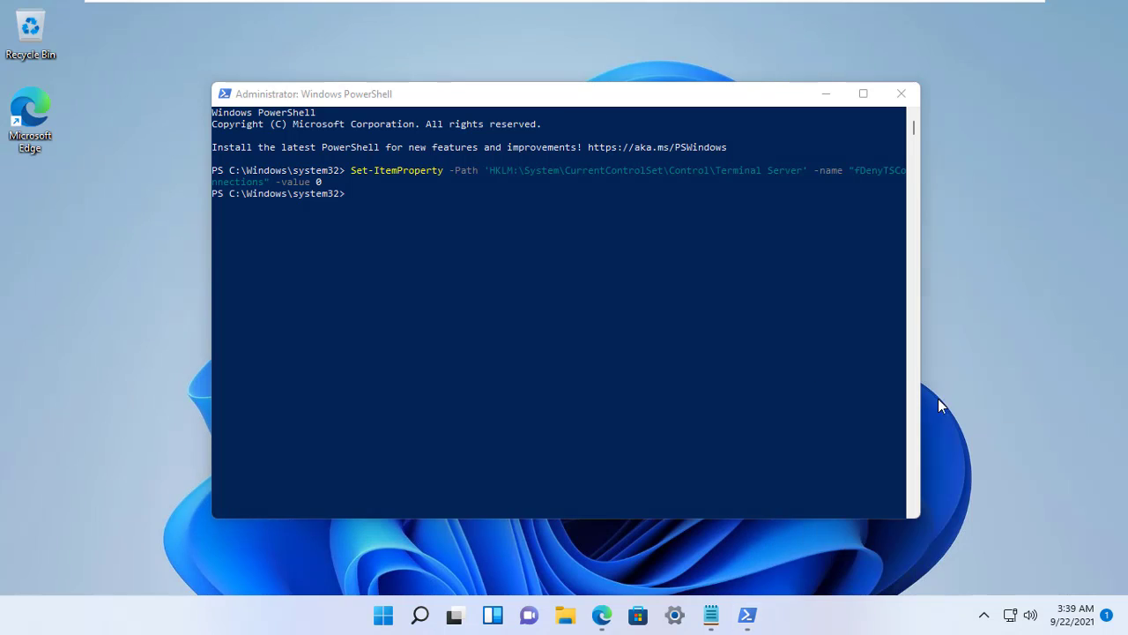
- Copy Enable-NetFirewallRule -DisplayGroup "Remote Desktop" from the Notepad notes, run it in PowerShell, and close the PowerShell window
click(711, 614)
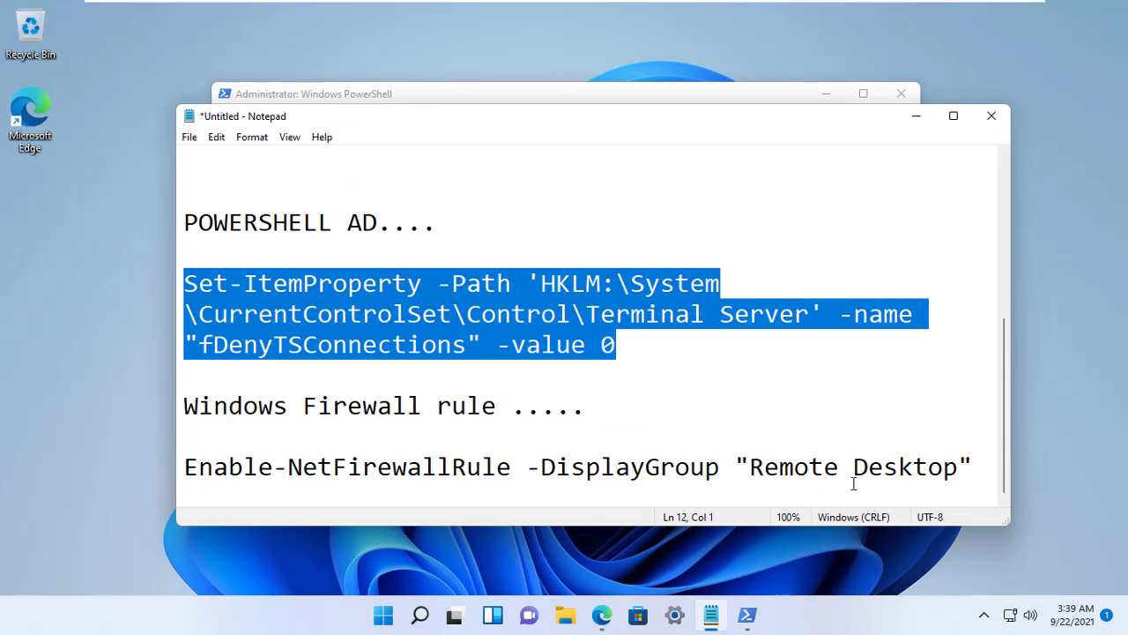
click(976, 476)
drag(957, 471, 185, 469)
right_click(233, 464)
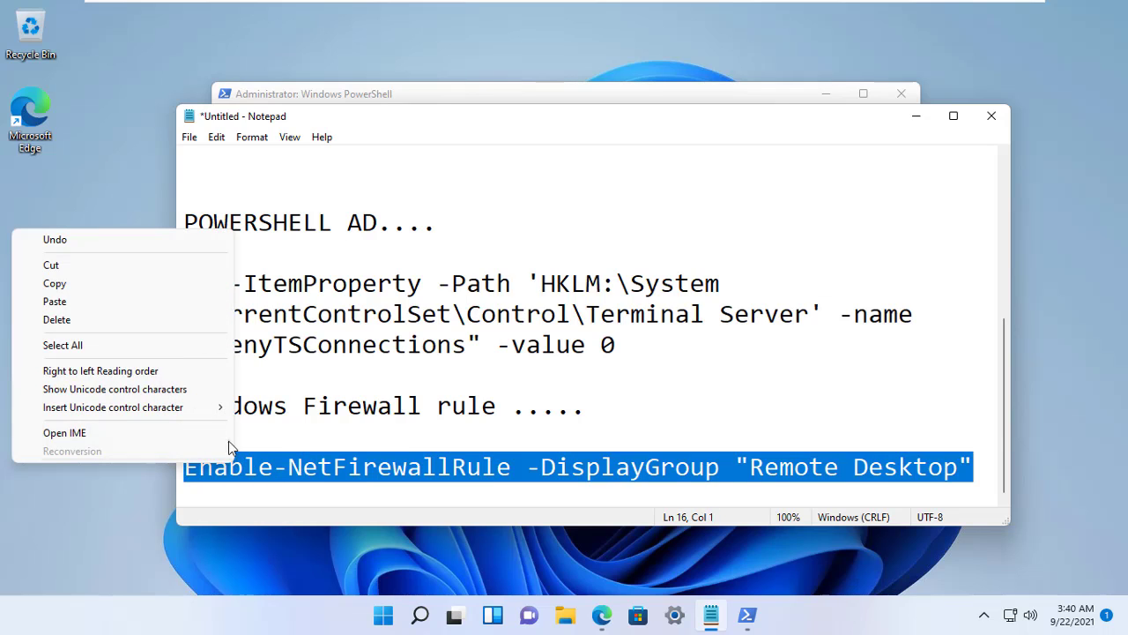
click(114, 283)
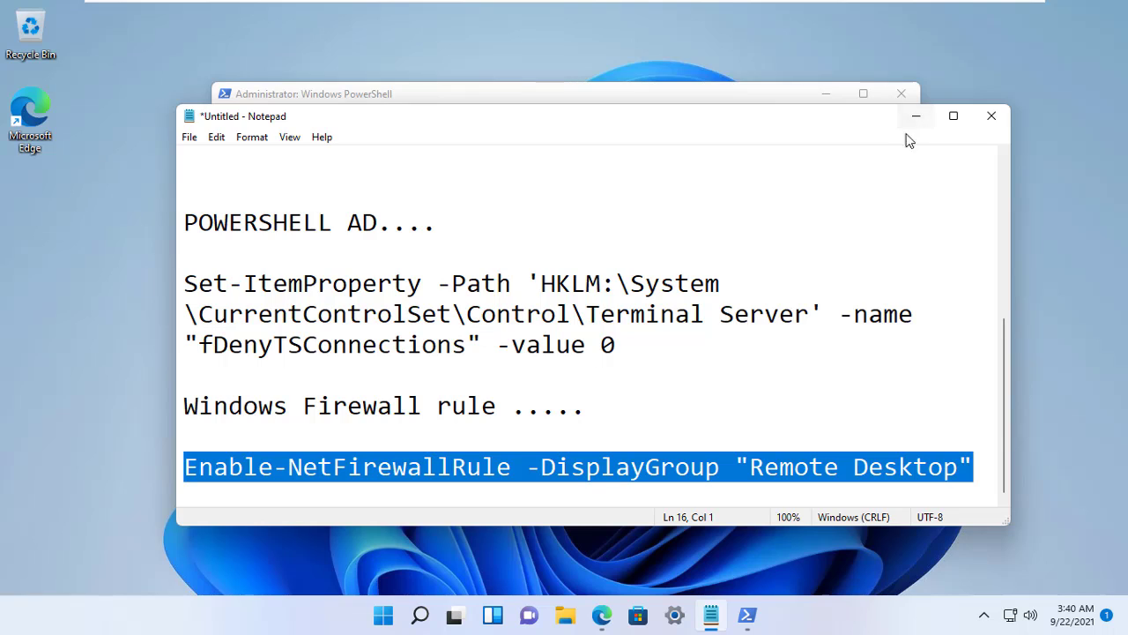
click(916, 116)
key(ctrl+v)
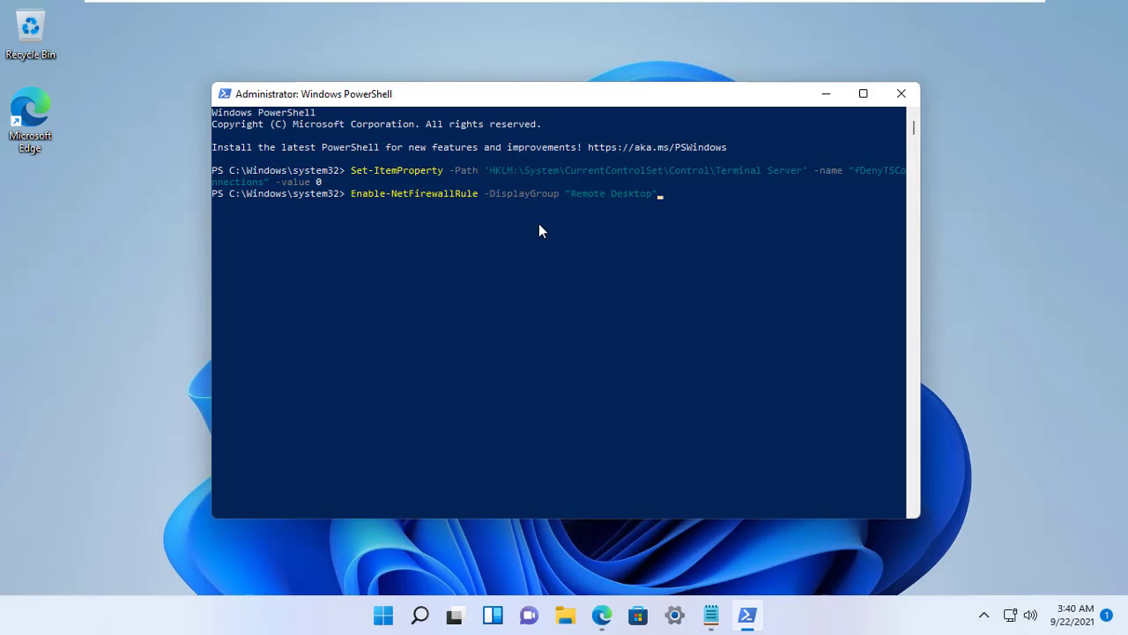
key(Return)
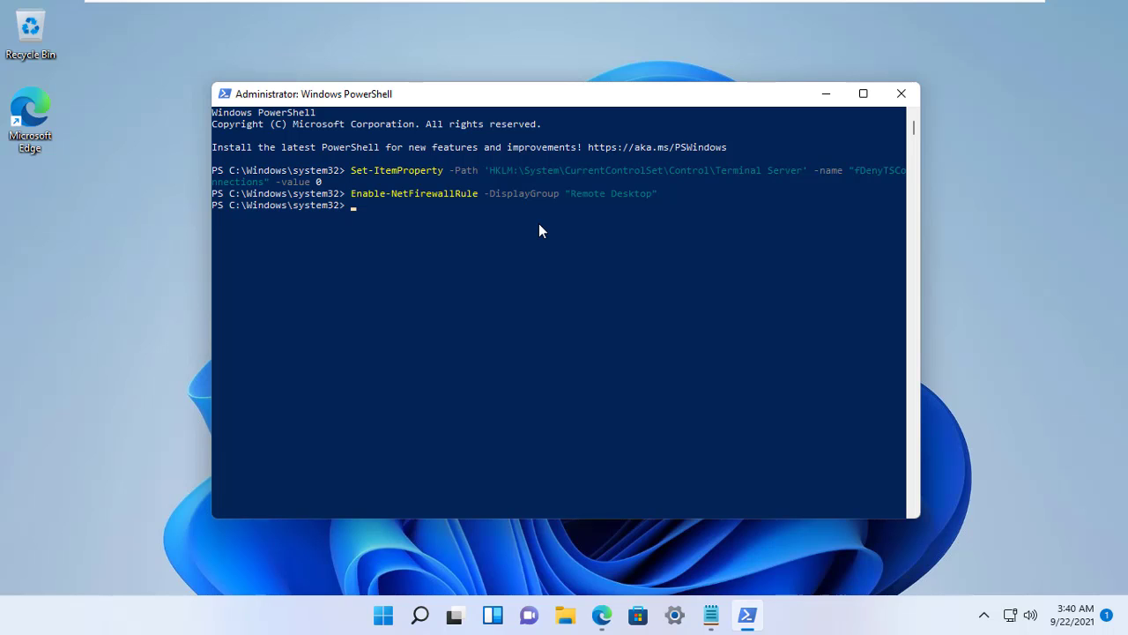
click(900, 96)
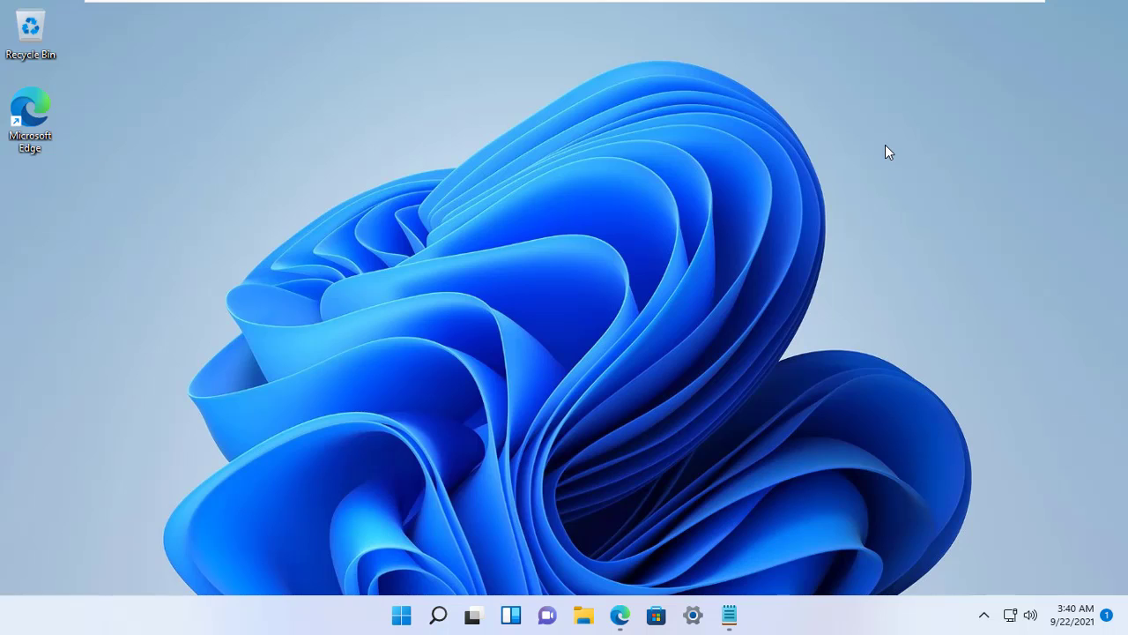
- Open the advanced sharing settings from Control Panel's Network and Sharing Center
click(438, 623)
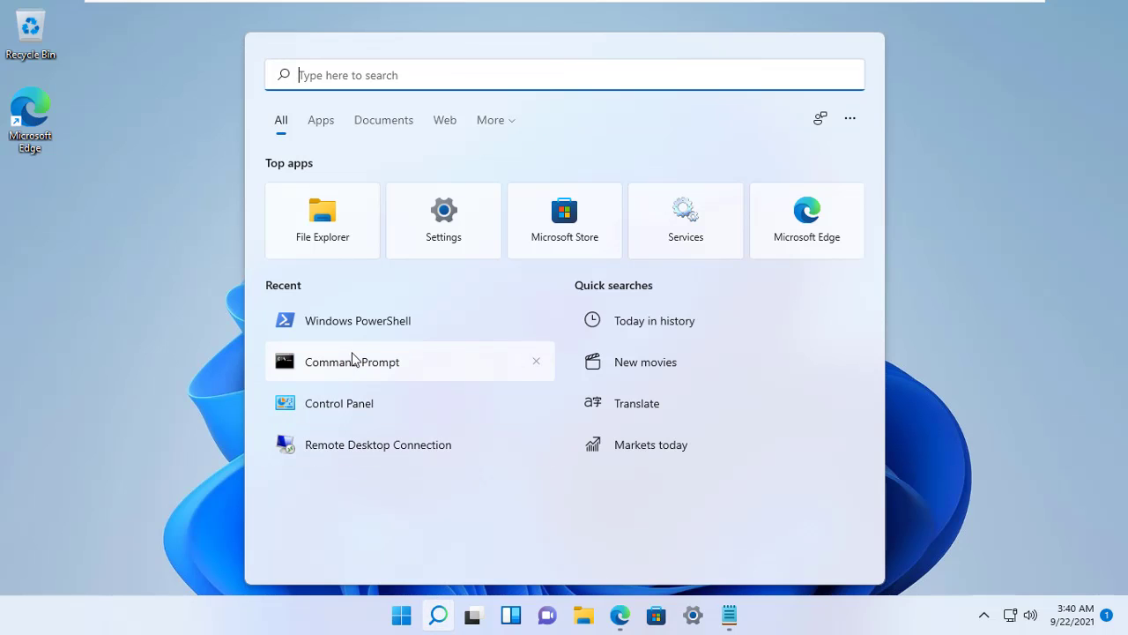
click(358, 407)
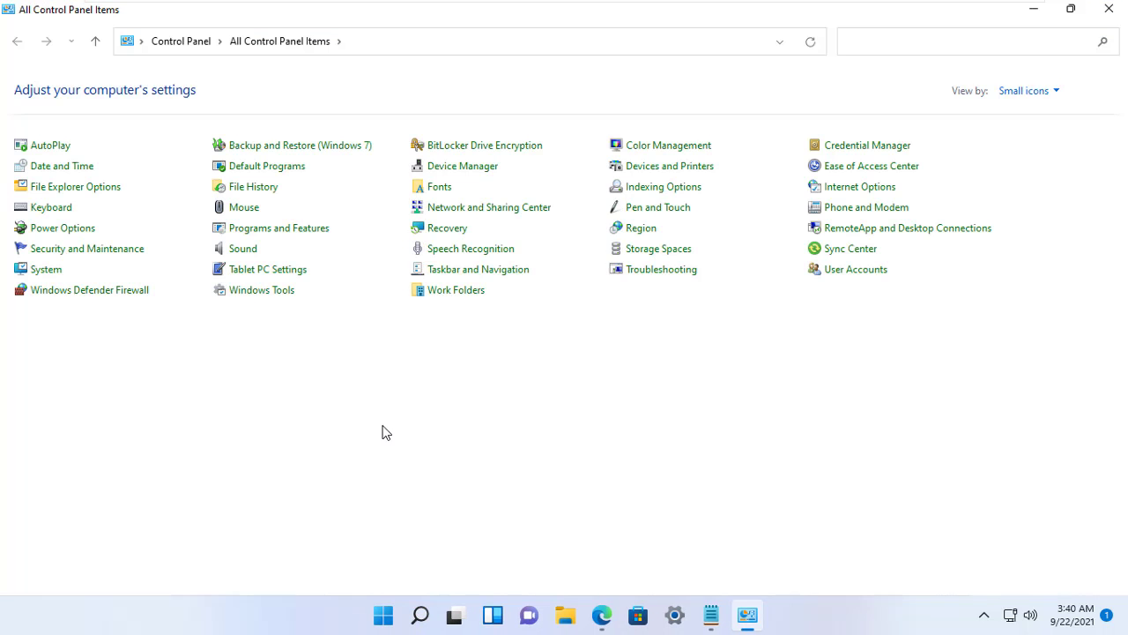
click(473, 212)
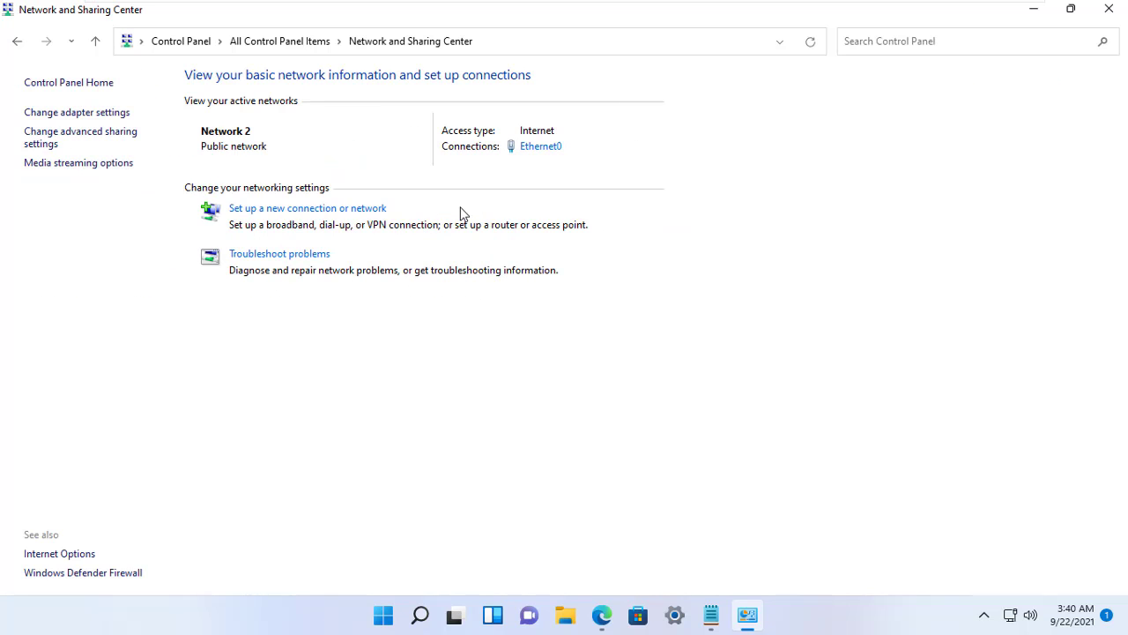
click(91, 144)
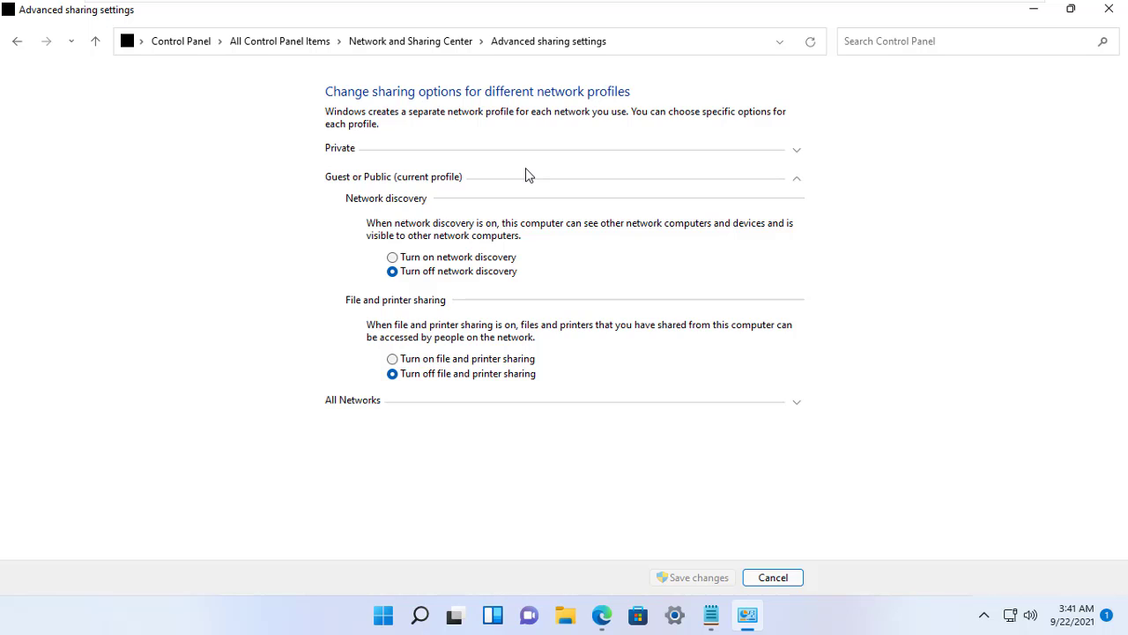
- Turn on file and printer sharing for the Private network profile and save the changes
click(797, 155)
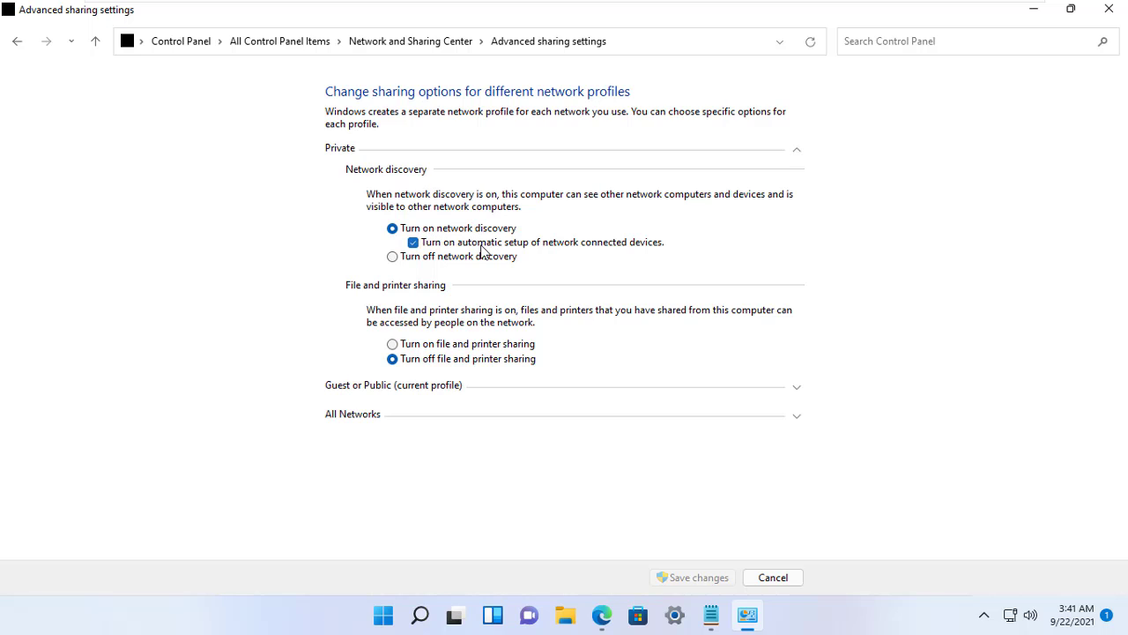
click(461, 347)
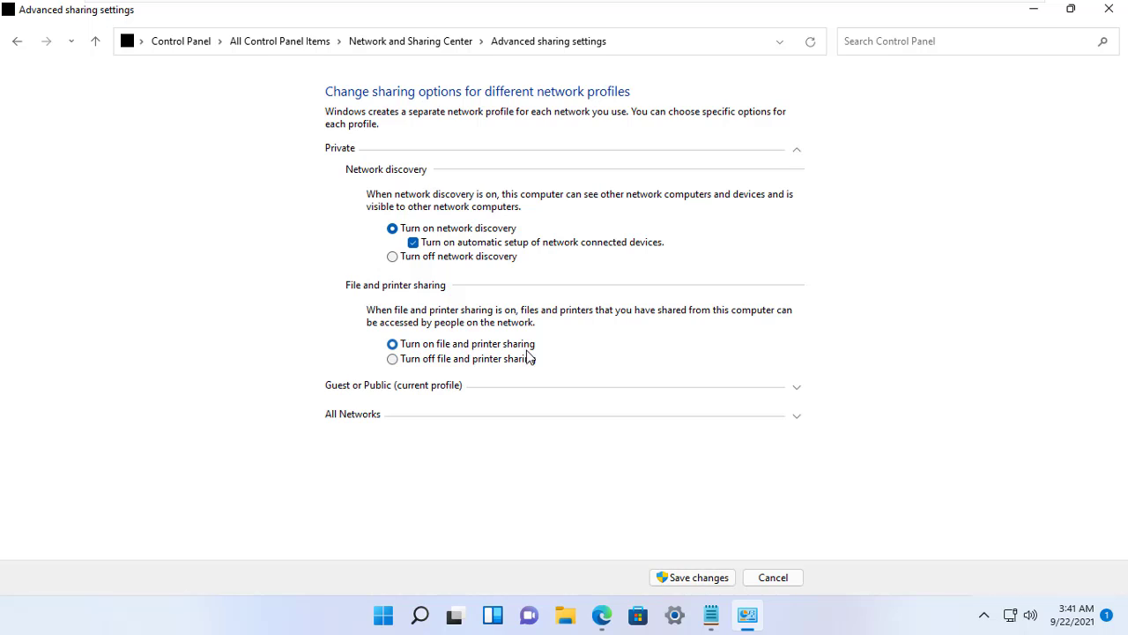
click(710, 584)
click(710, 581)
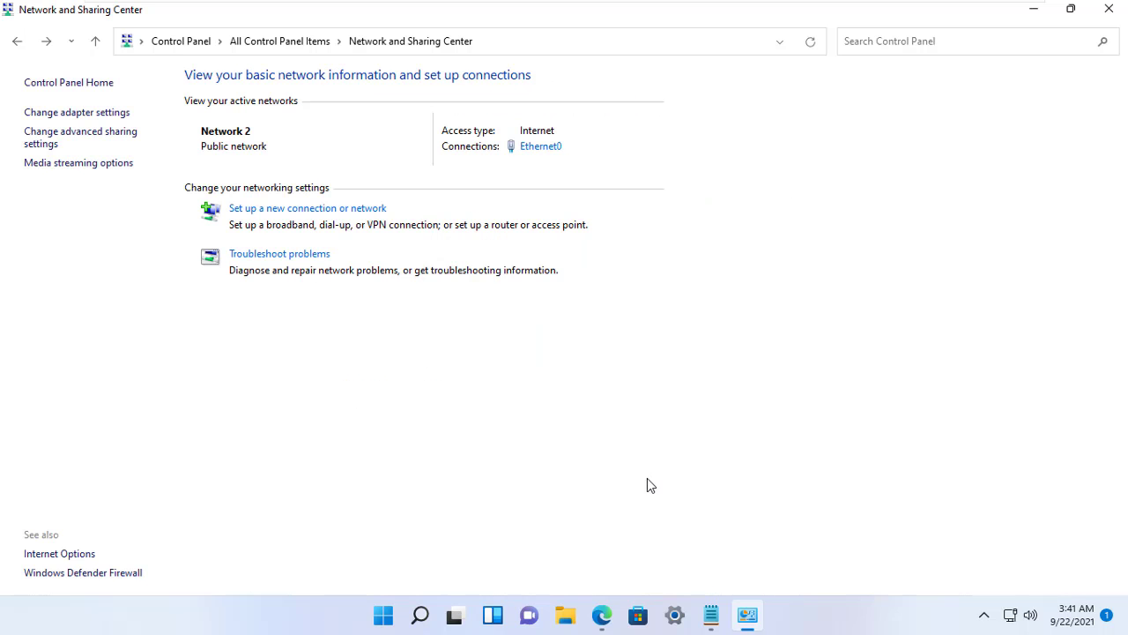
- Reopen the advanced sharing settings, turn on network discovery and file and printer sharing for the Guest or Public profile, and save
click(108, 144)
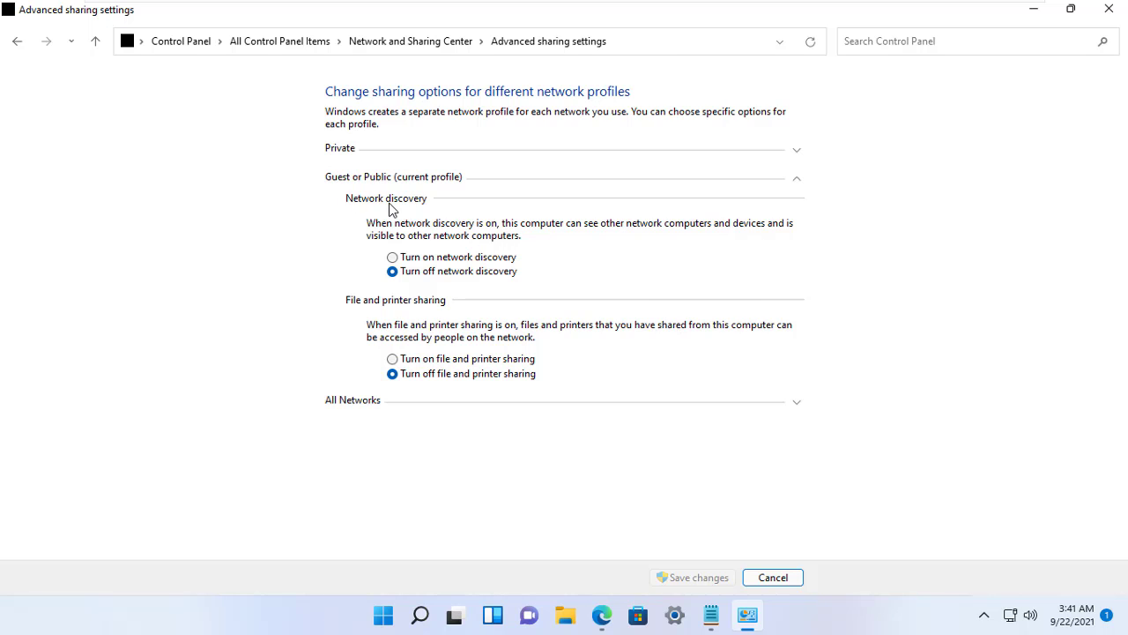
click(425, 262)
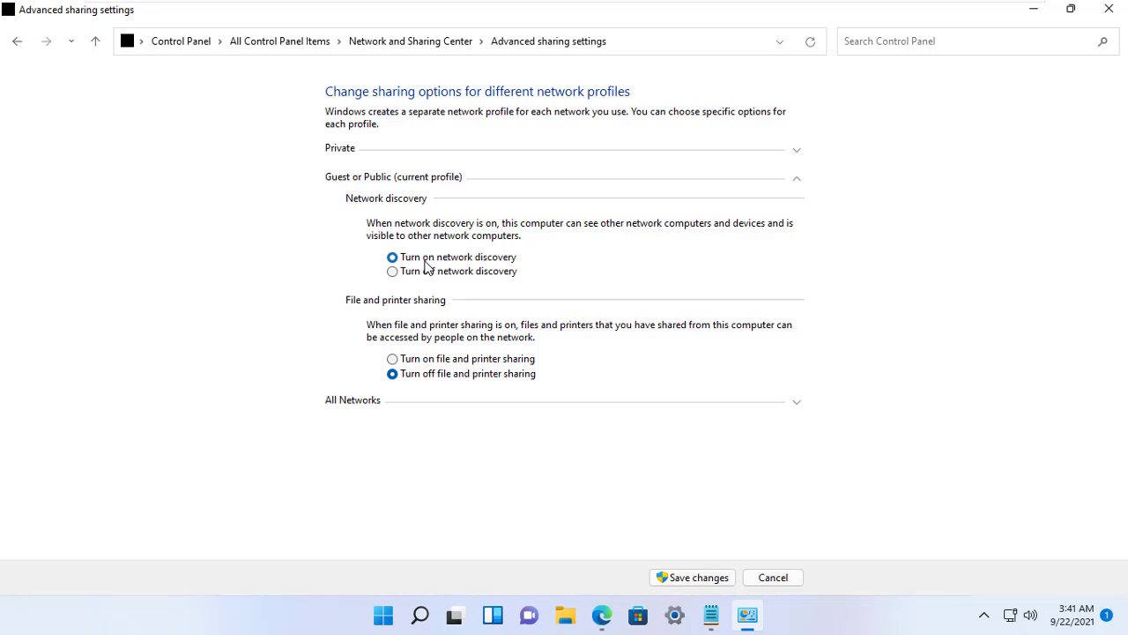
click(439, 363)
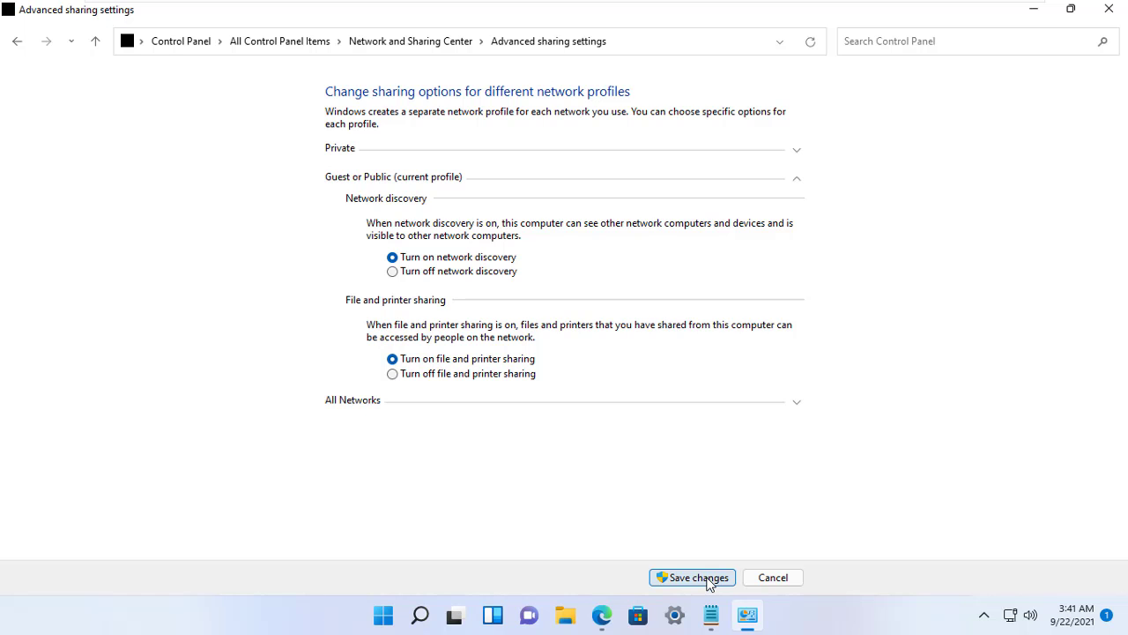
click(709, 583)
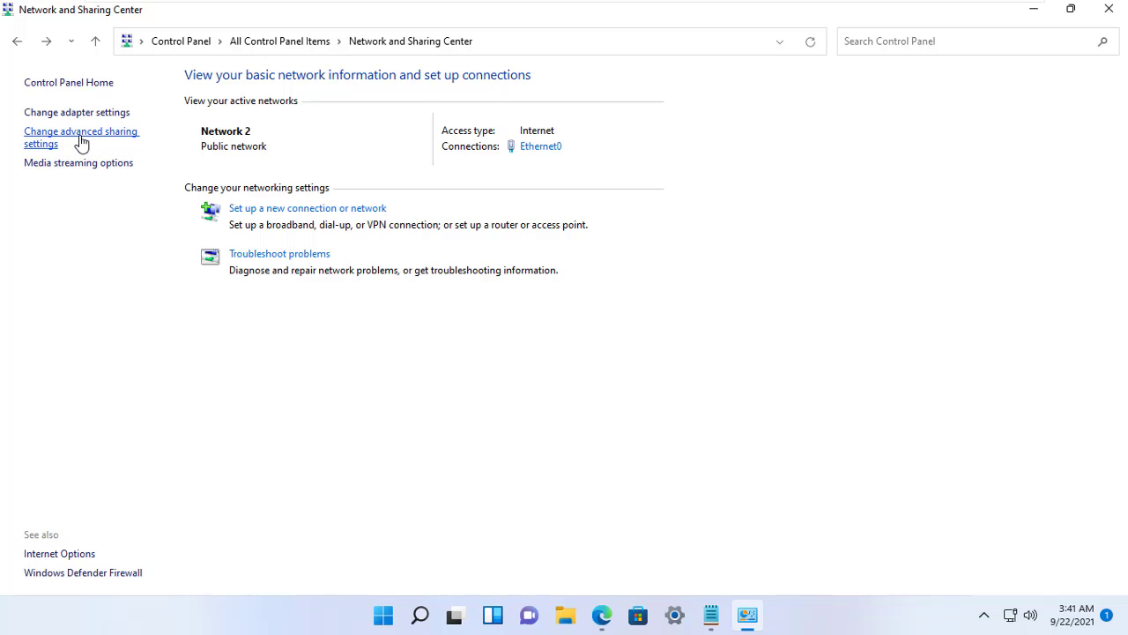
- Turn on Public folder sharing for All Networks in the advanced sharing settings and save the changes
click(81, 142)
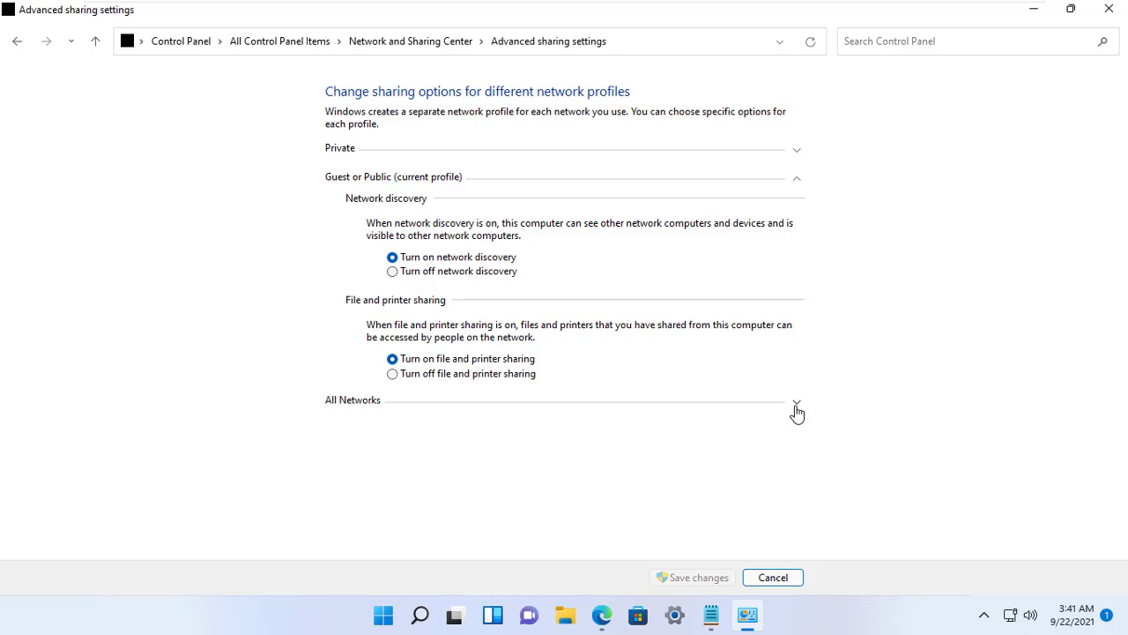
click(796, 409)
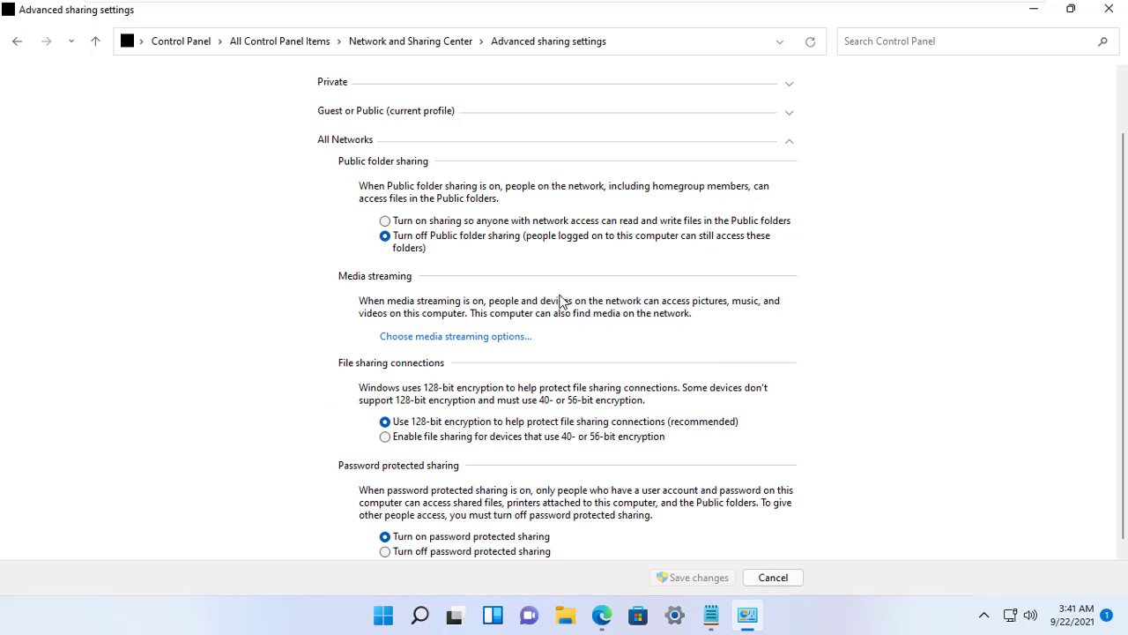
click(407, 221)
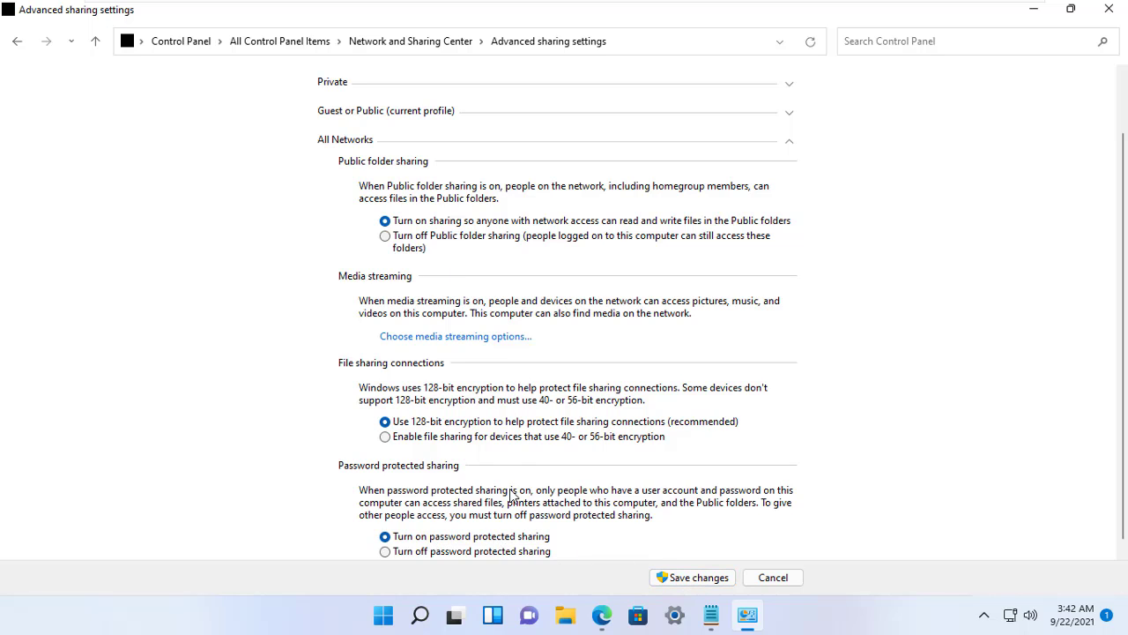
click(689, 582)
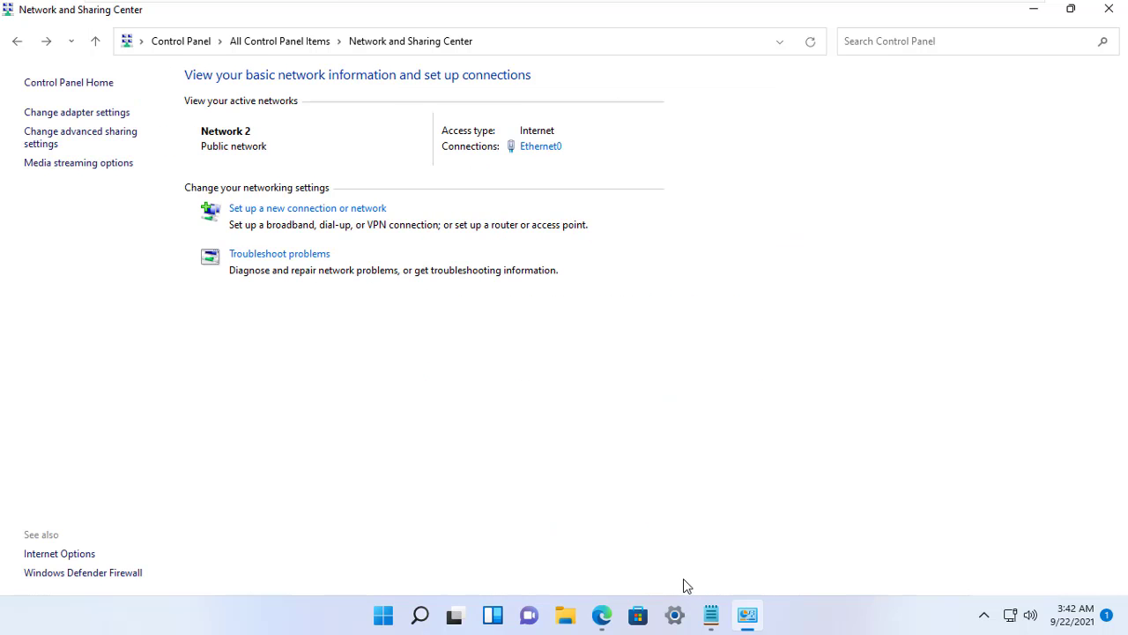
- Return to the main Control Panel, view it by small icons, and open Windows Defender Firewall
click(102, 144)
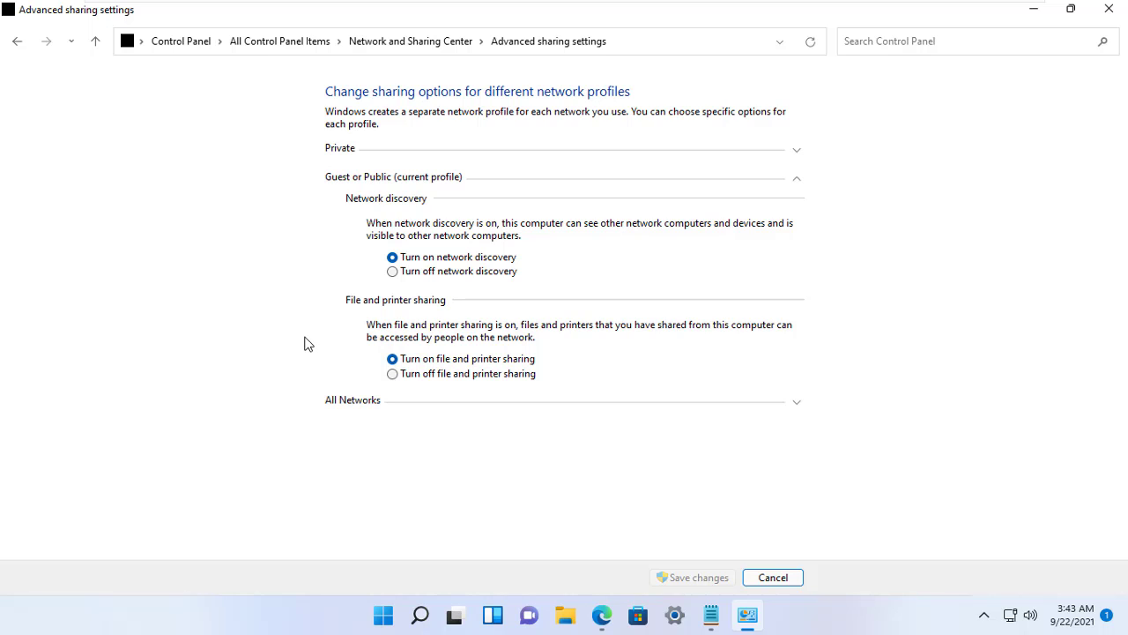
click(182, 41)
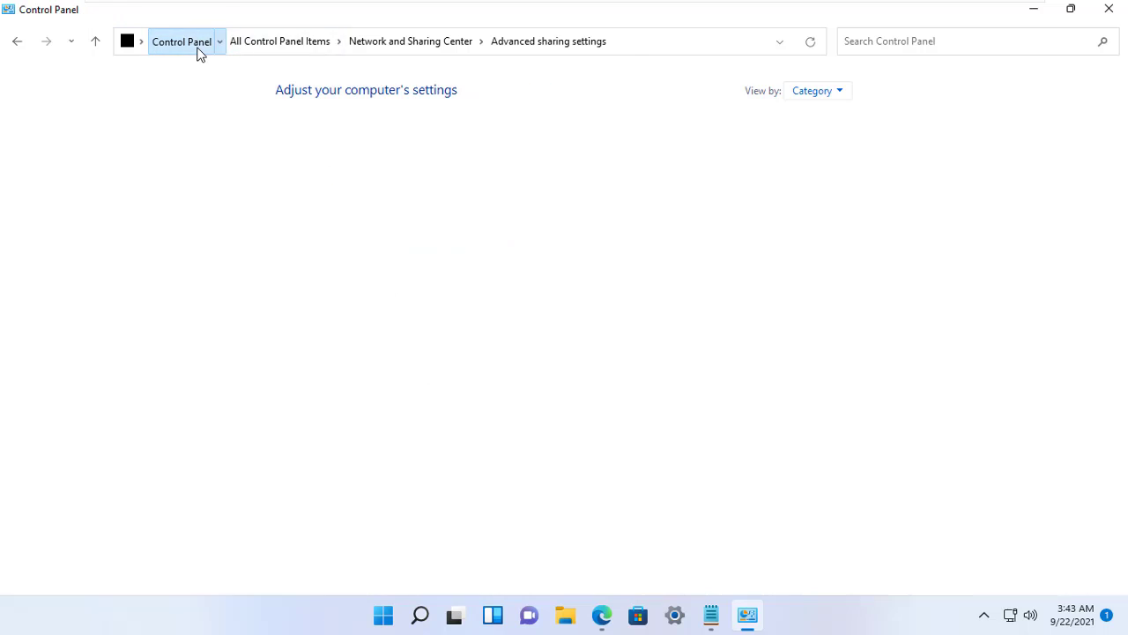
click(840, 92)
click(836, 157)
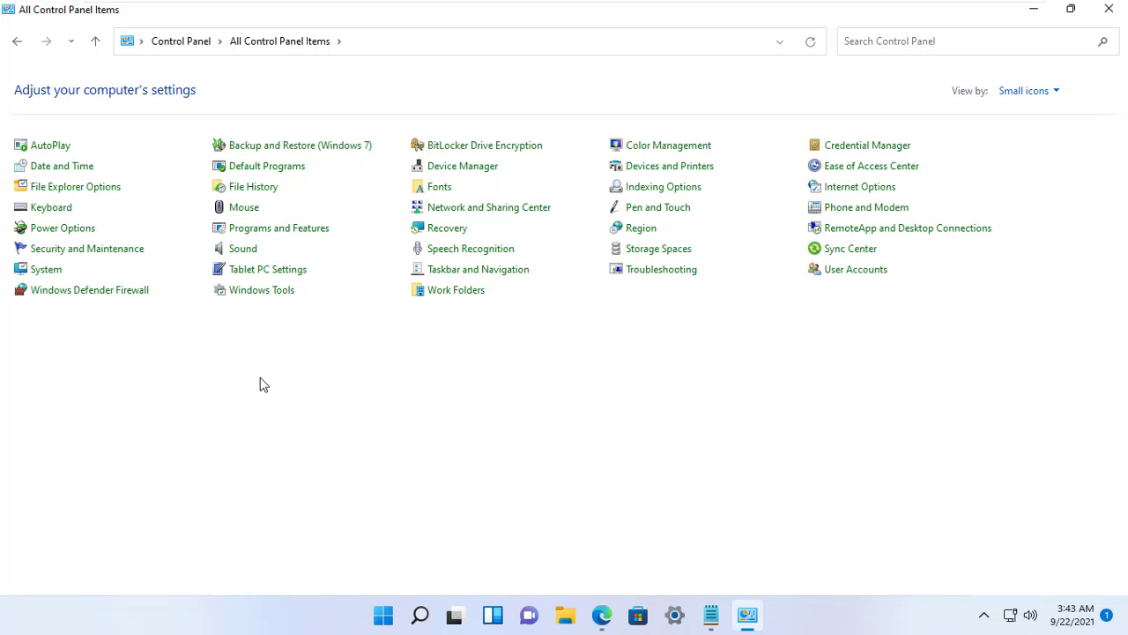
click(79, 296)
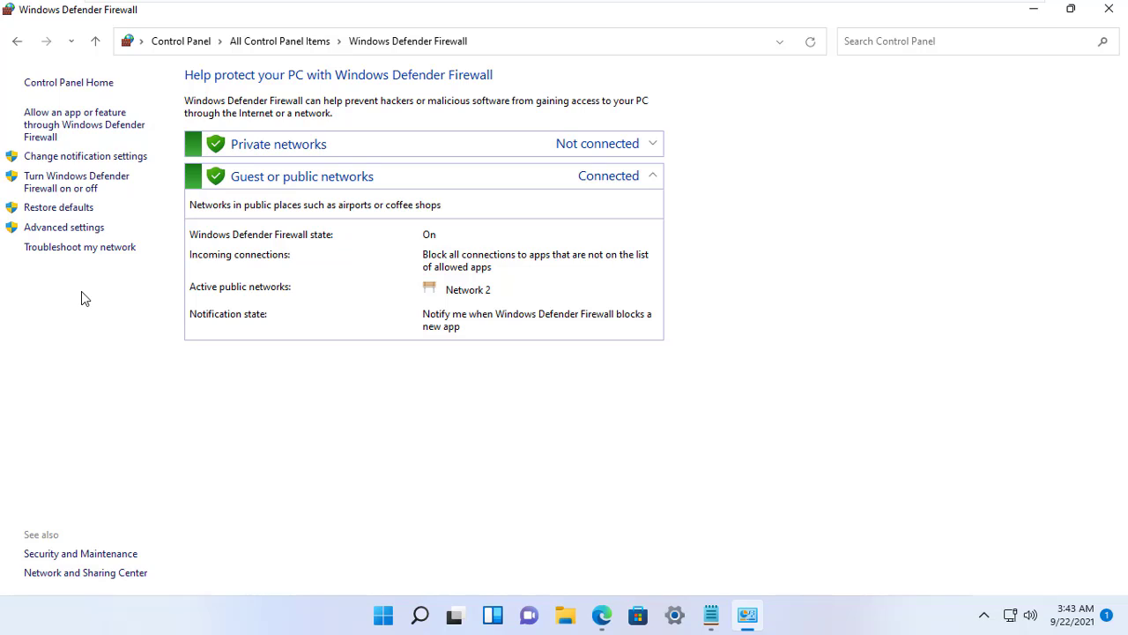
- Turn off Windows Defender Firewall for both private and public networks, dismiss the security notification, and close the Control Panel window
click(88, 189)
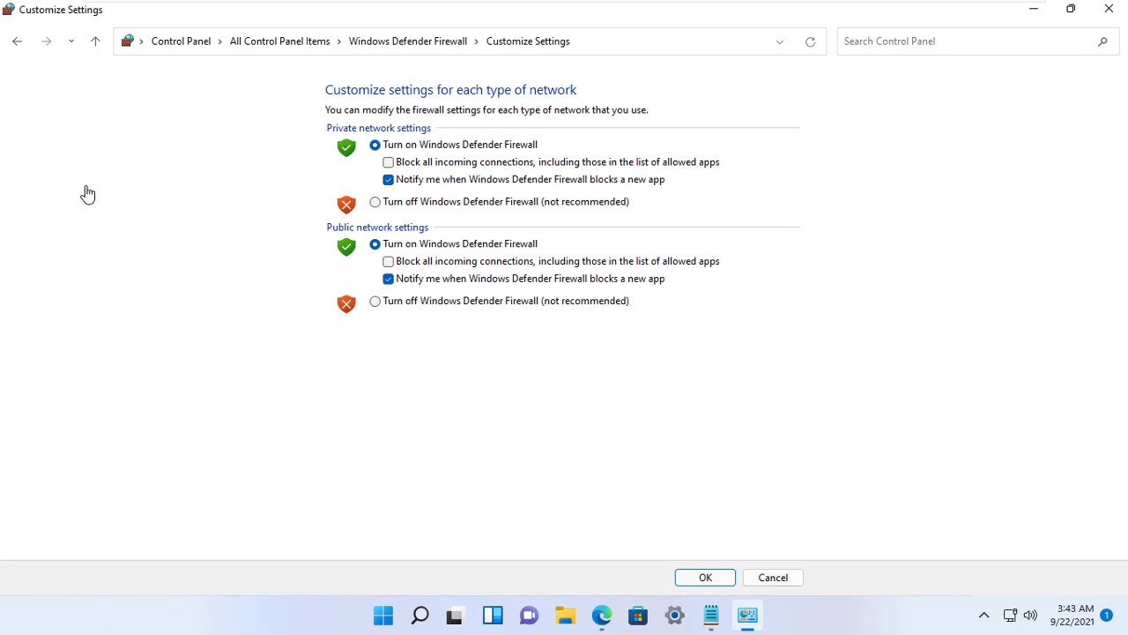
click(376, 202)
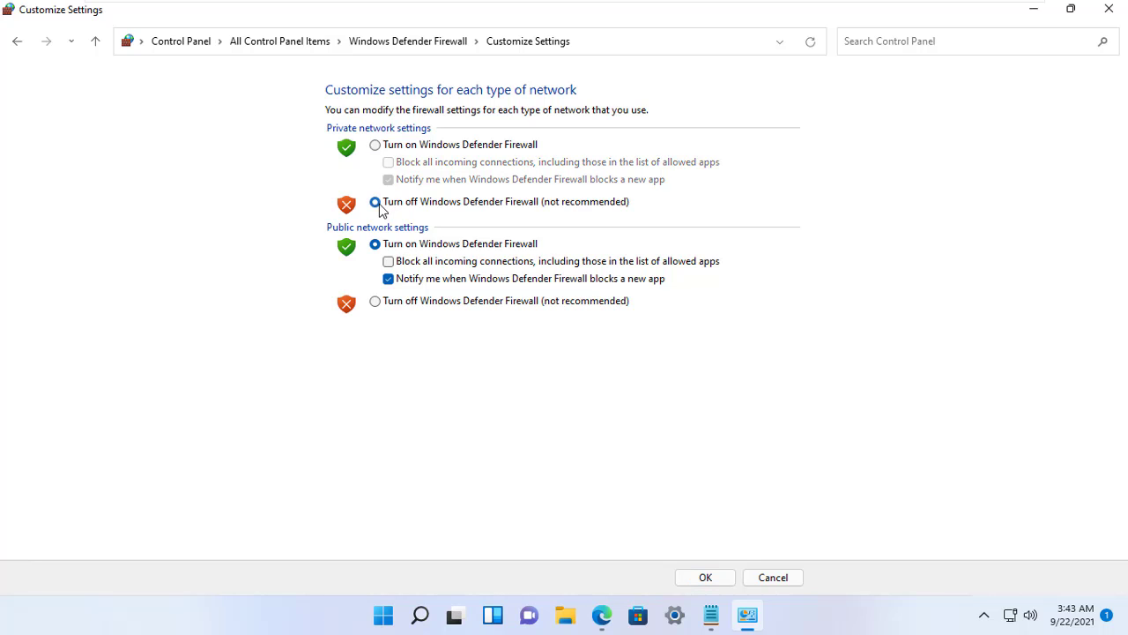
click(377, 301)
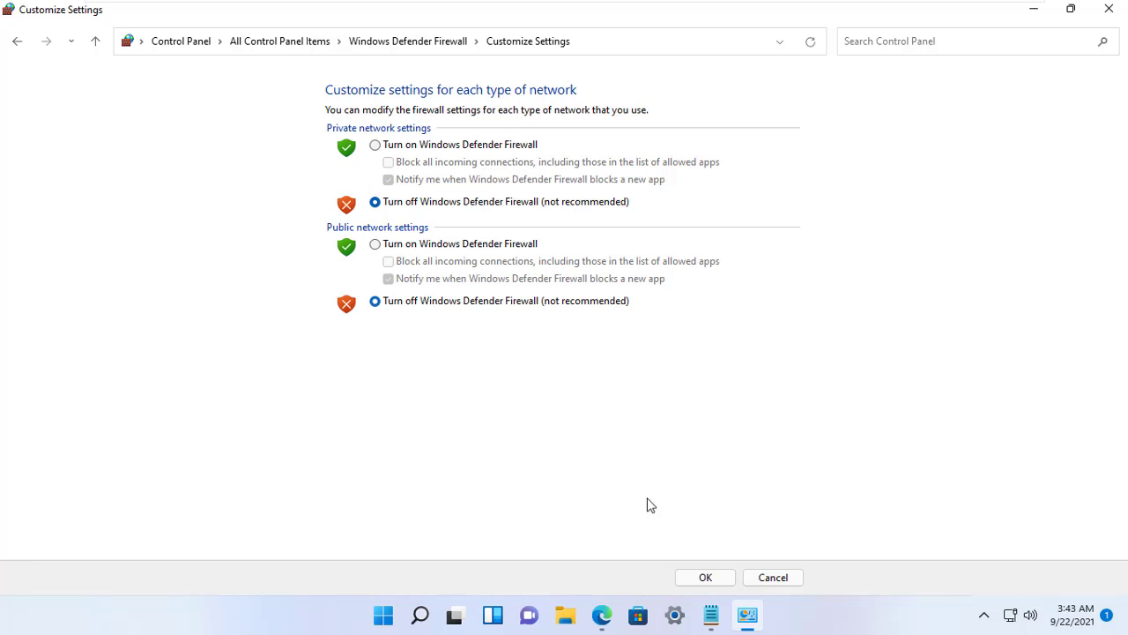
click(699, 582)
click(699, 582)
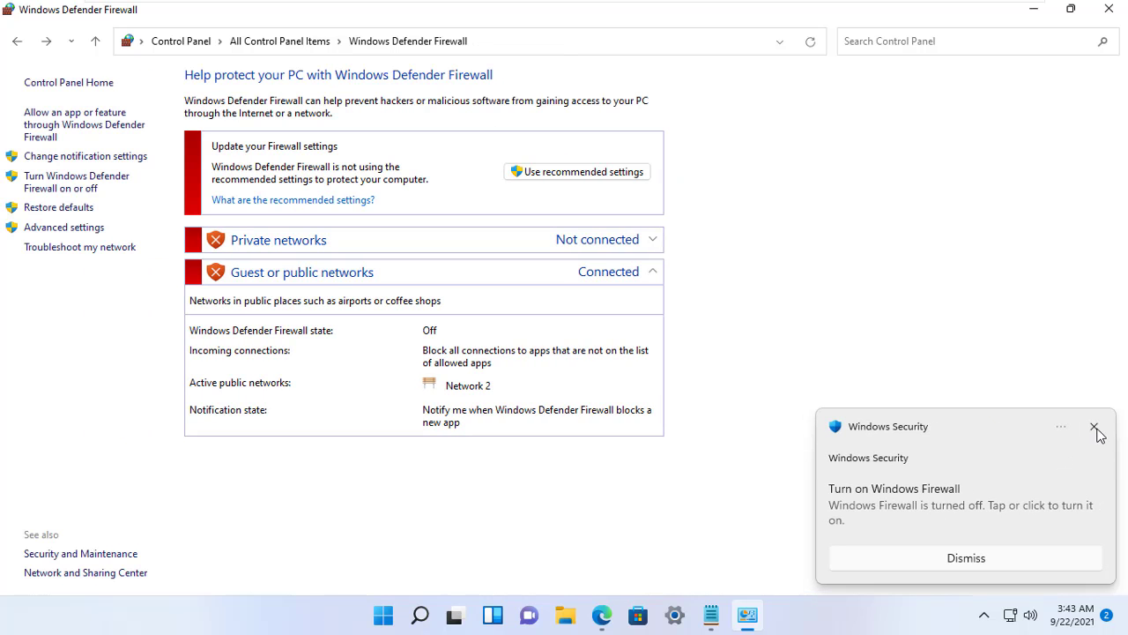
click(1094, 426)
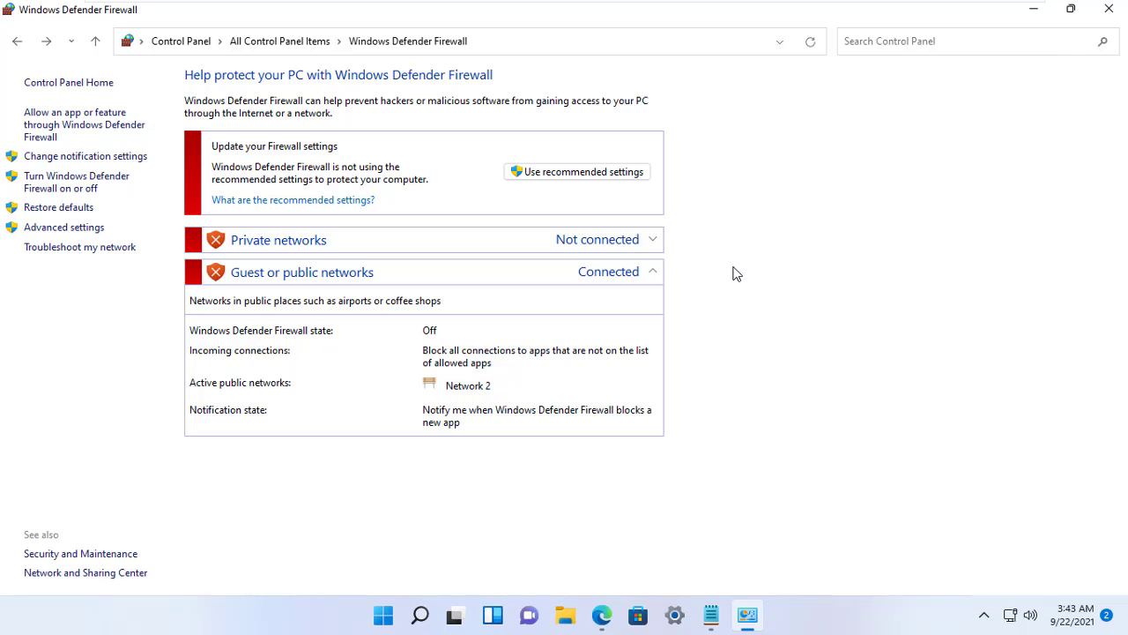
click(1108, 9)
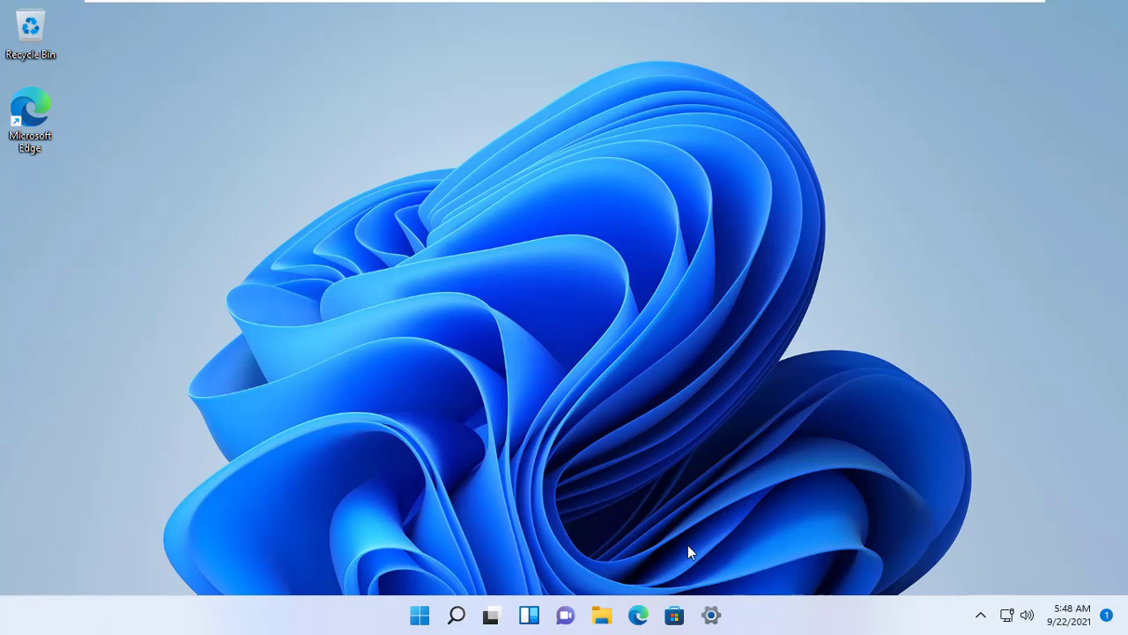
- Search Windows for Remote Desktop Connection, launch it, and expand its full connection options
click(458, 617)
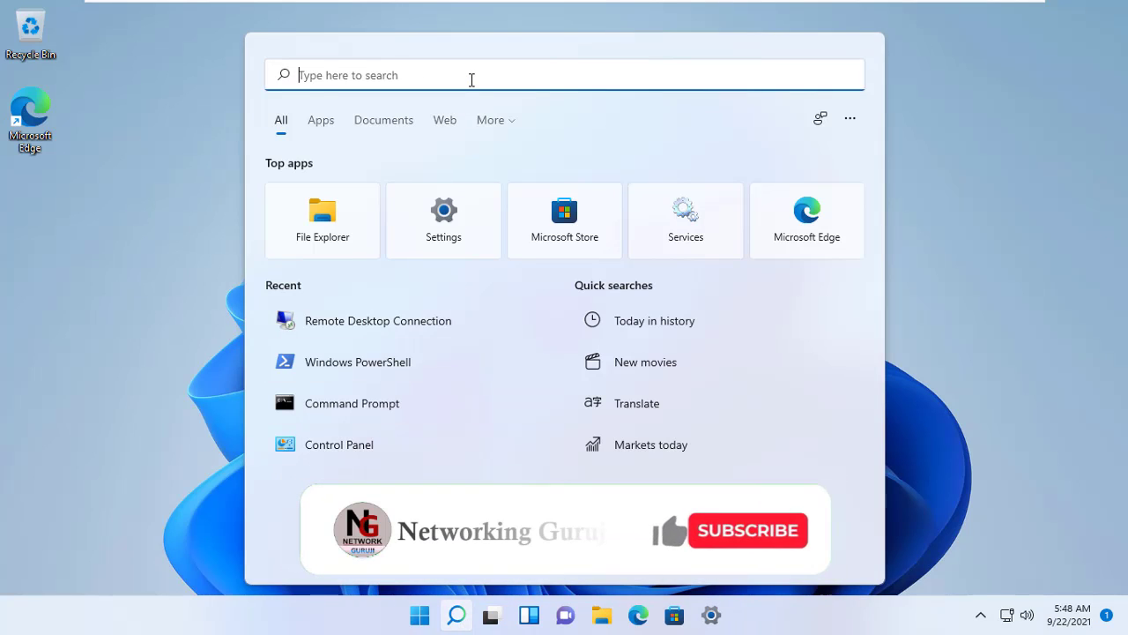
text(rem)
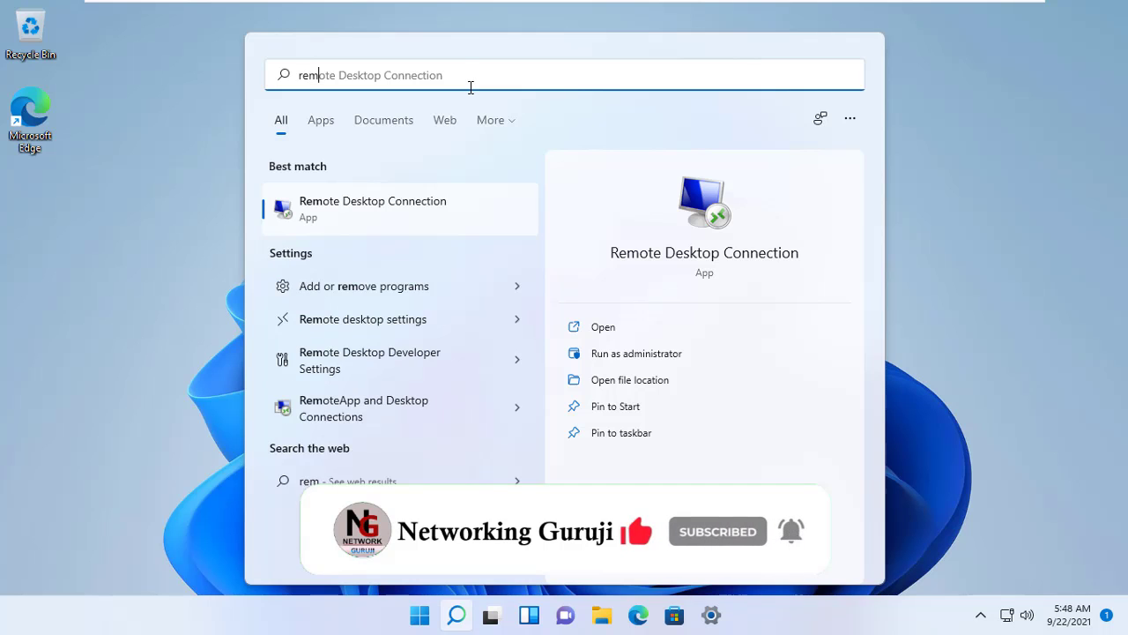
click(600, 332)
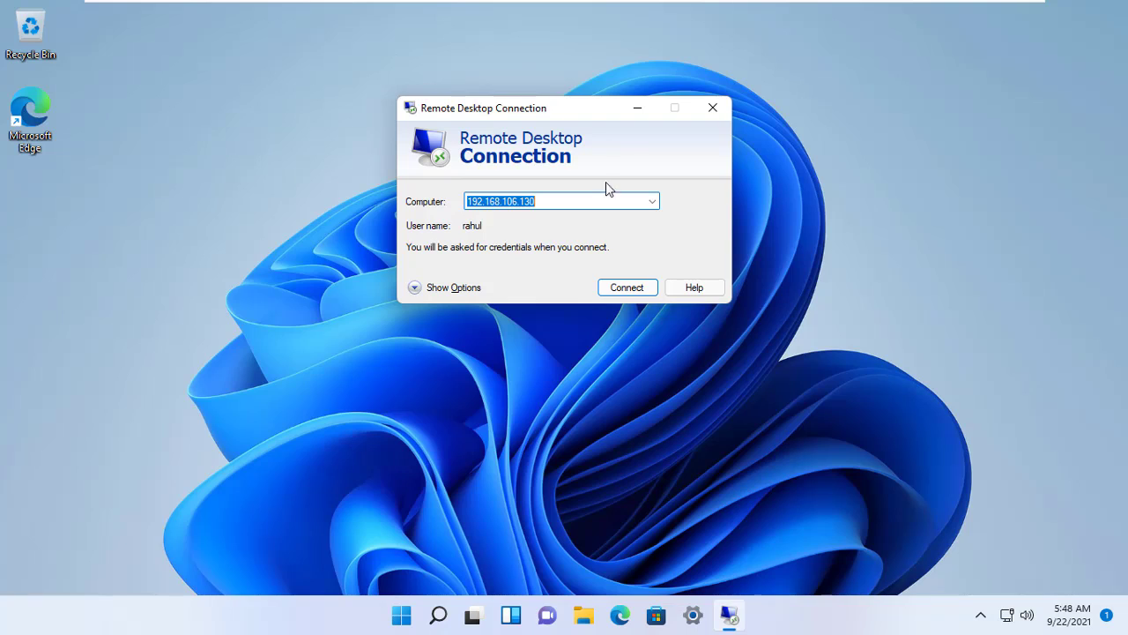
click(454, 288)
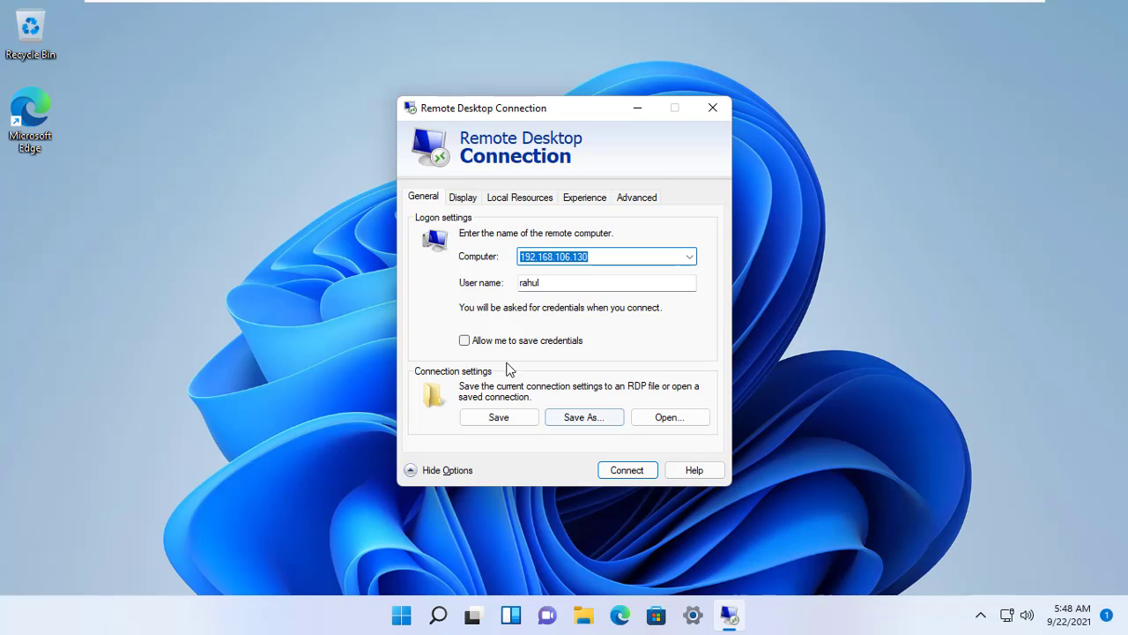
- Review the General, Display, Local Resources, Experience and Advanced options of the remote connection
click(601, 256)
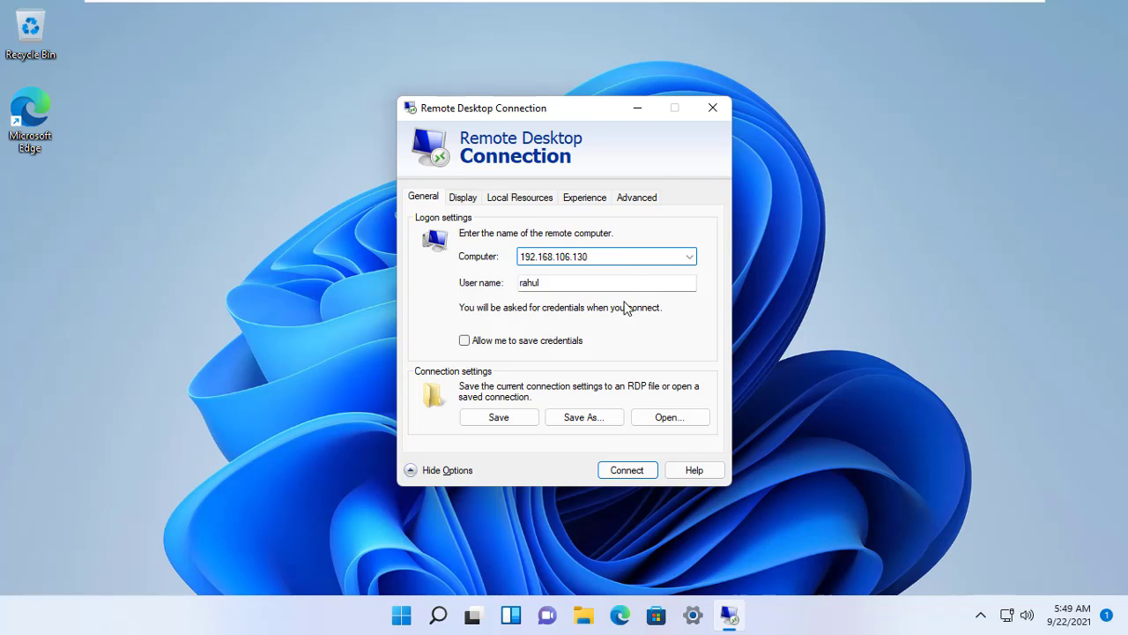
click(463, 201)
click(505, 205)
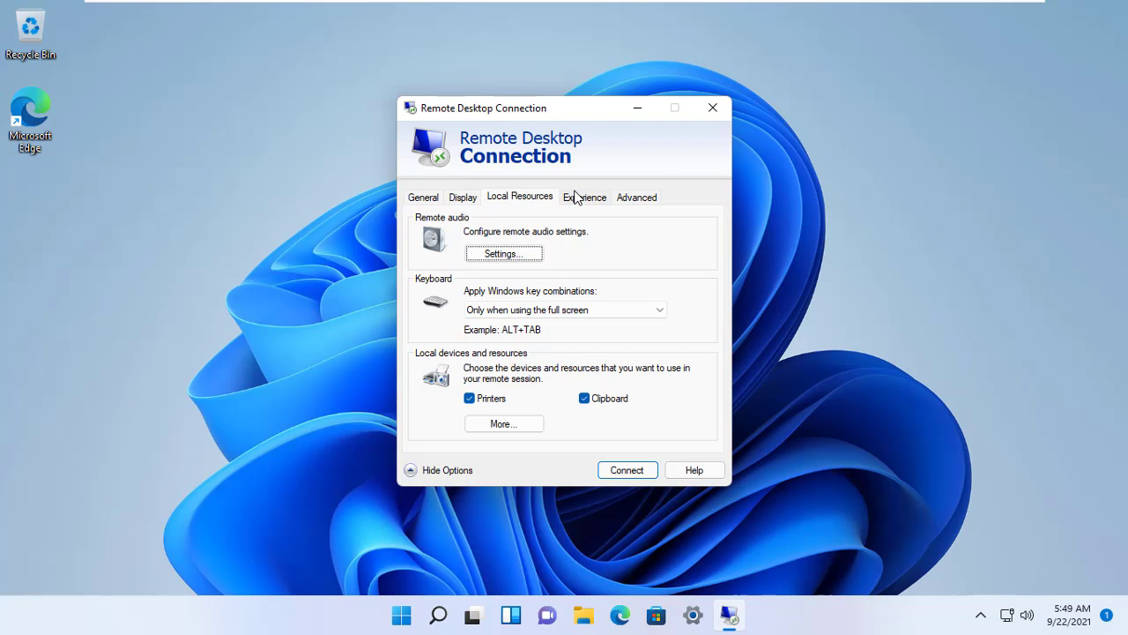
click(578, 197)
click(631, 200)
click(587, 204)
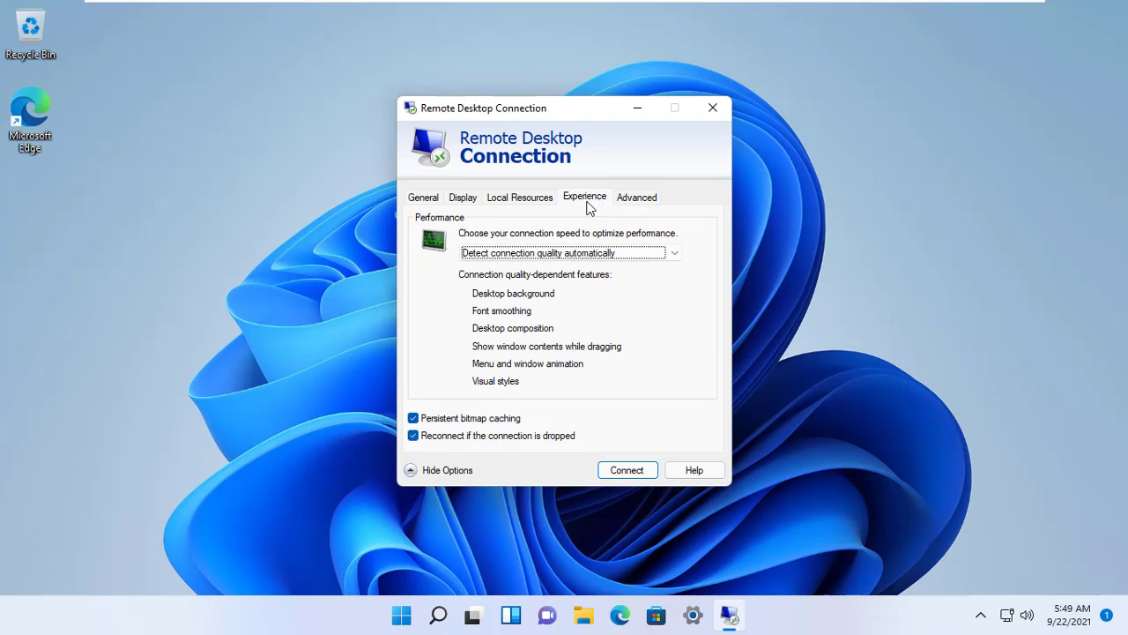
click(538, 205)
click(469, 202)
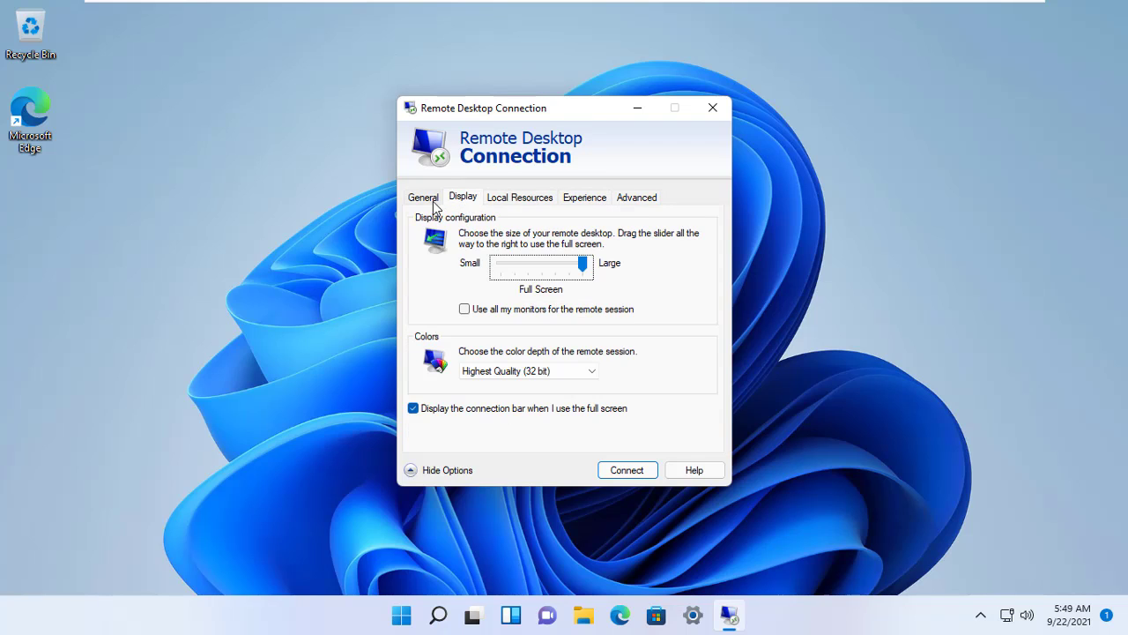
click(431, 204)
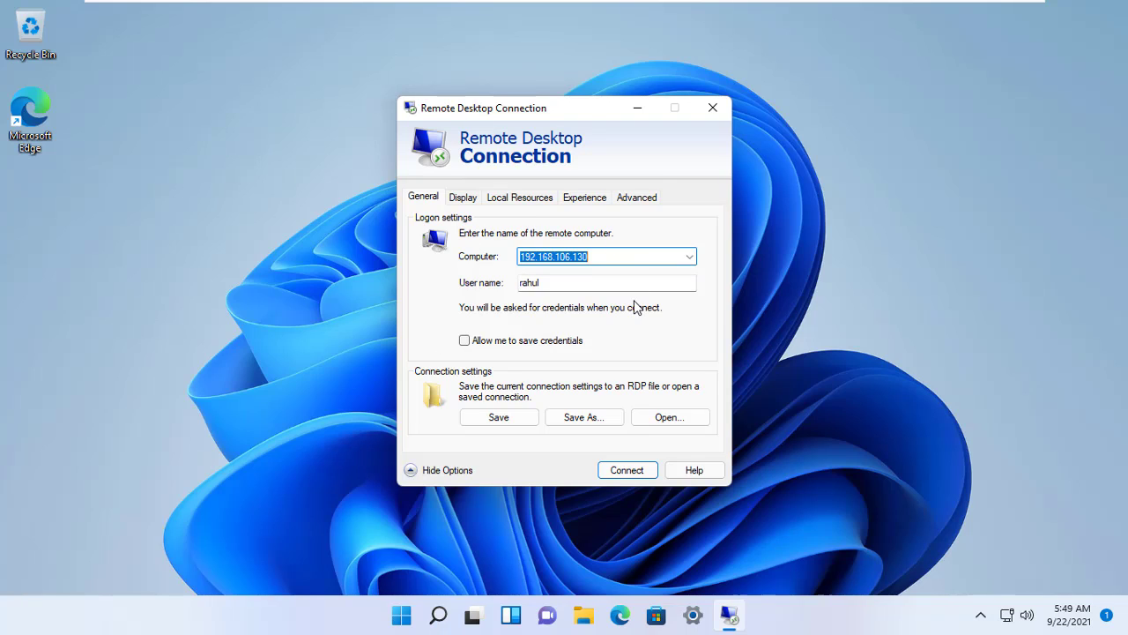
- Connect to 192.168.106.130 by entering the account password and accepting the untrusted certificate
click(639, 475)
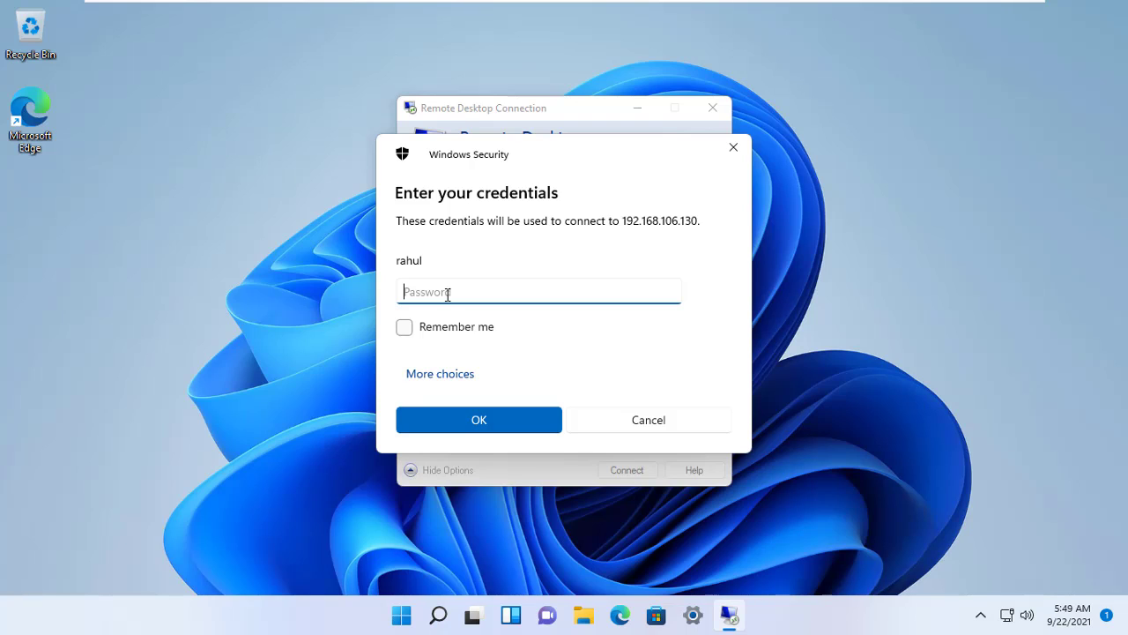
text(••••••••)
click(511, 420)
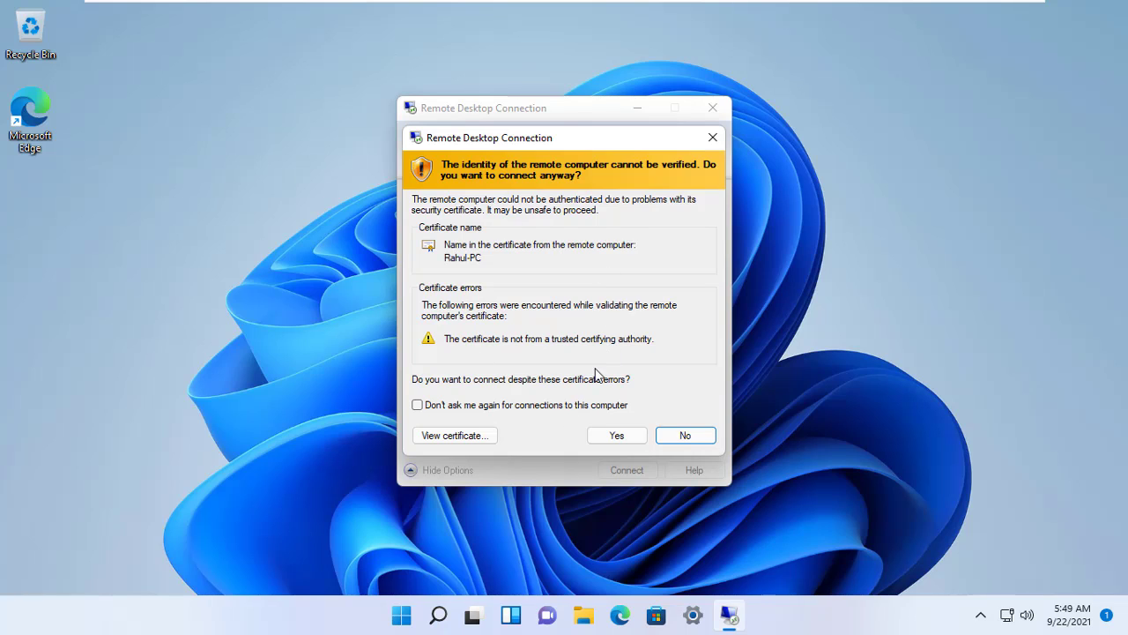
click(610, 436)
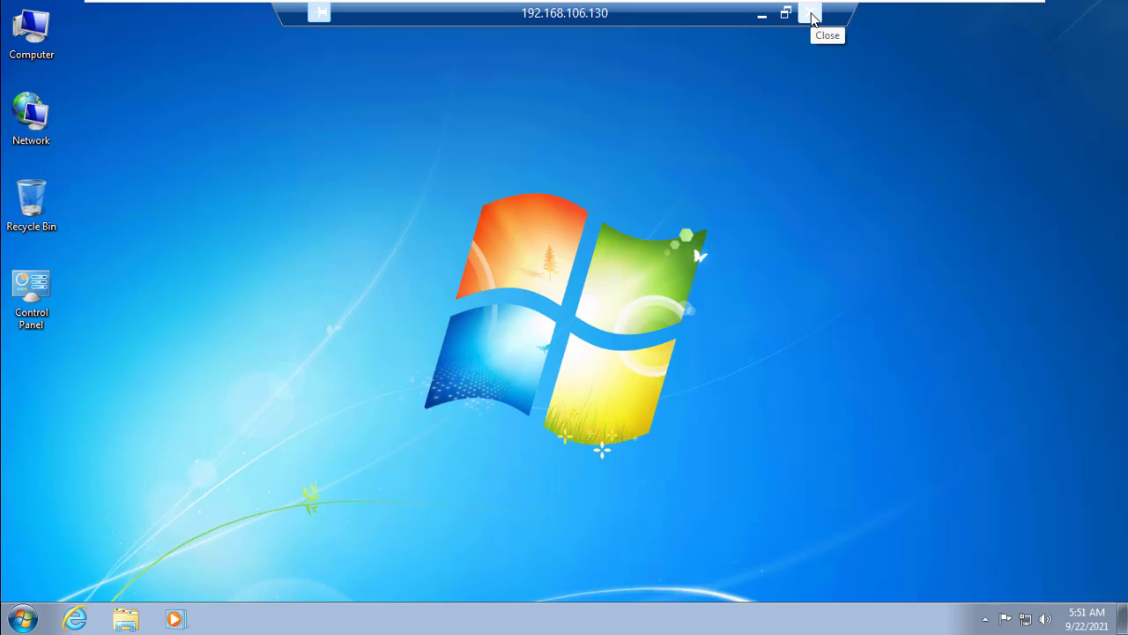
- Close the full-screen remote session and confirm the disconnection
click(810, 14)
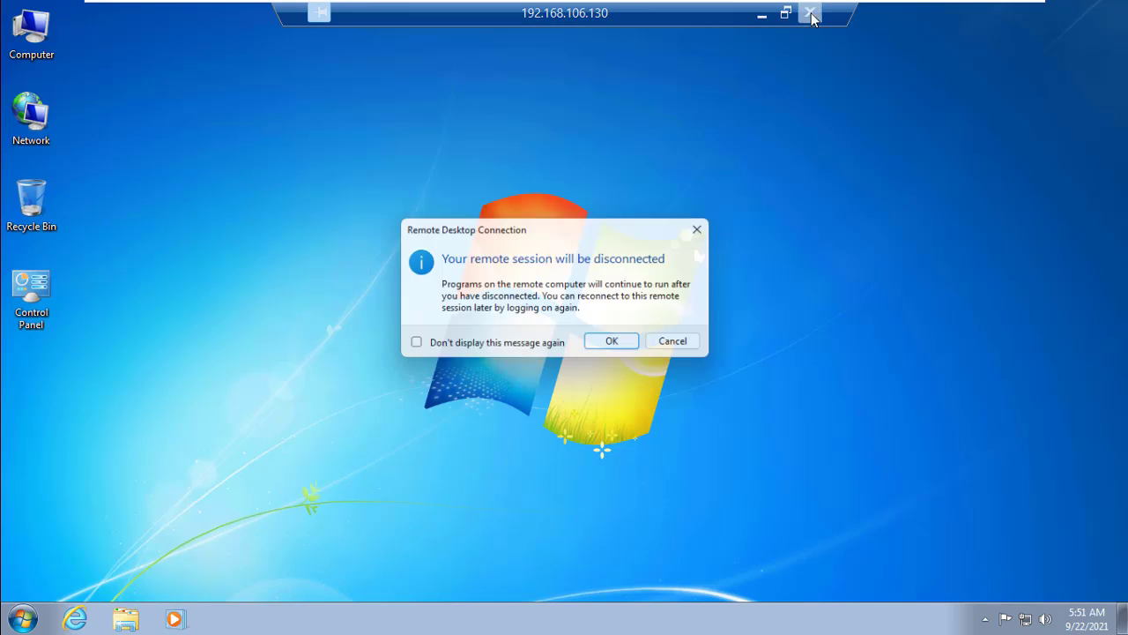
click(619, 344)
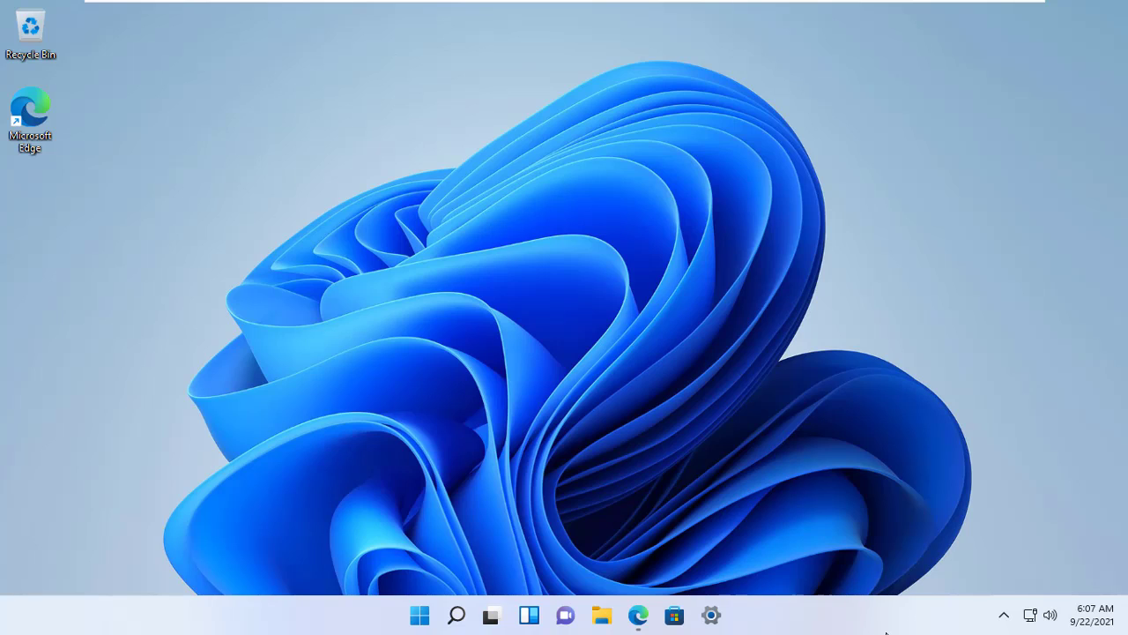
- Switch to Microsoft Edge, browse the uploaded videos on the Networking Guruji YouTube channel, and minimize the browser
click(638, 615)
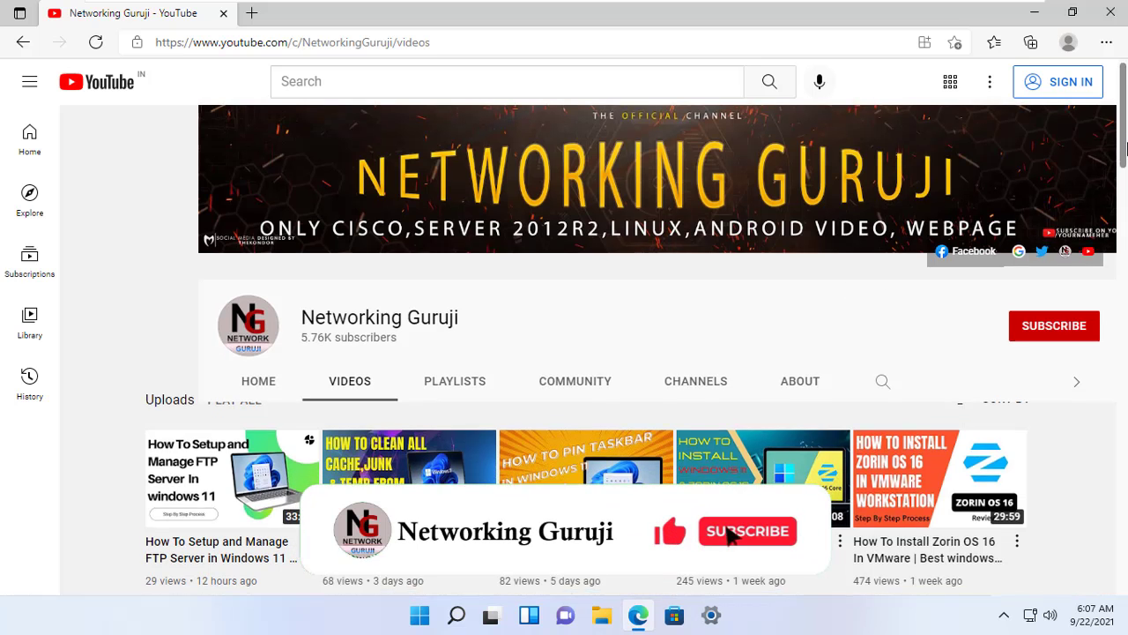
scroll(635, 335, down, 2)
scroll(634, 335, down, 3)
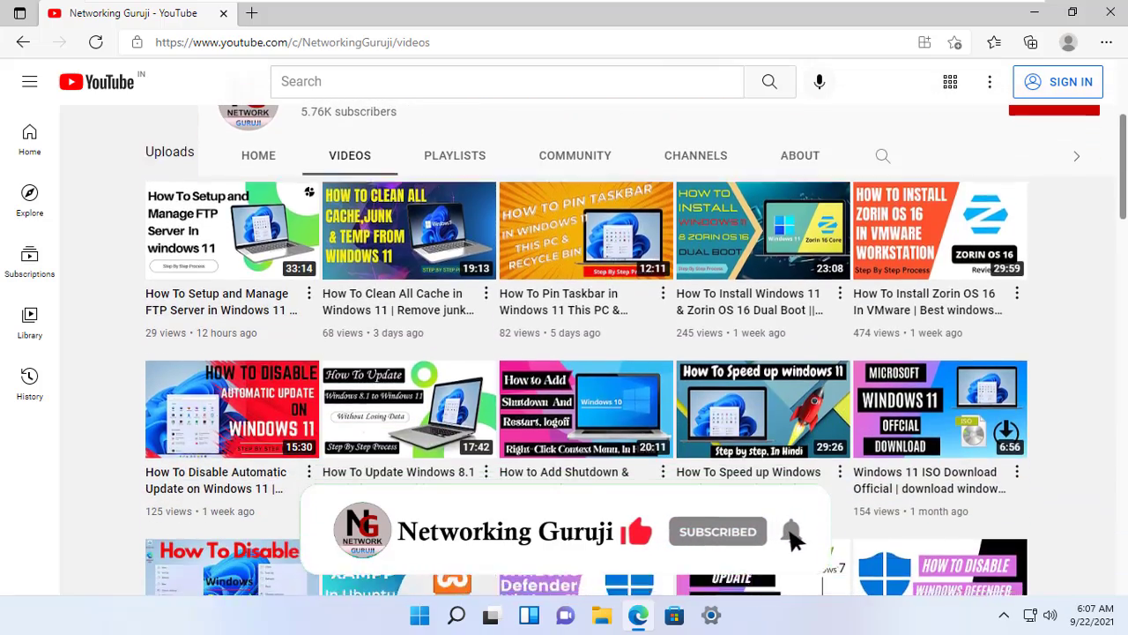
scroll(635, 352, down, 4)
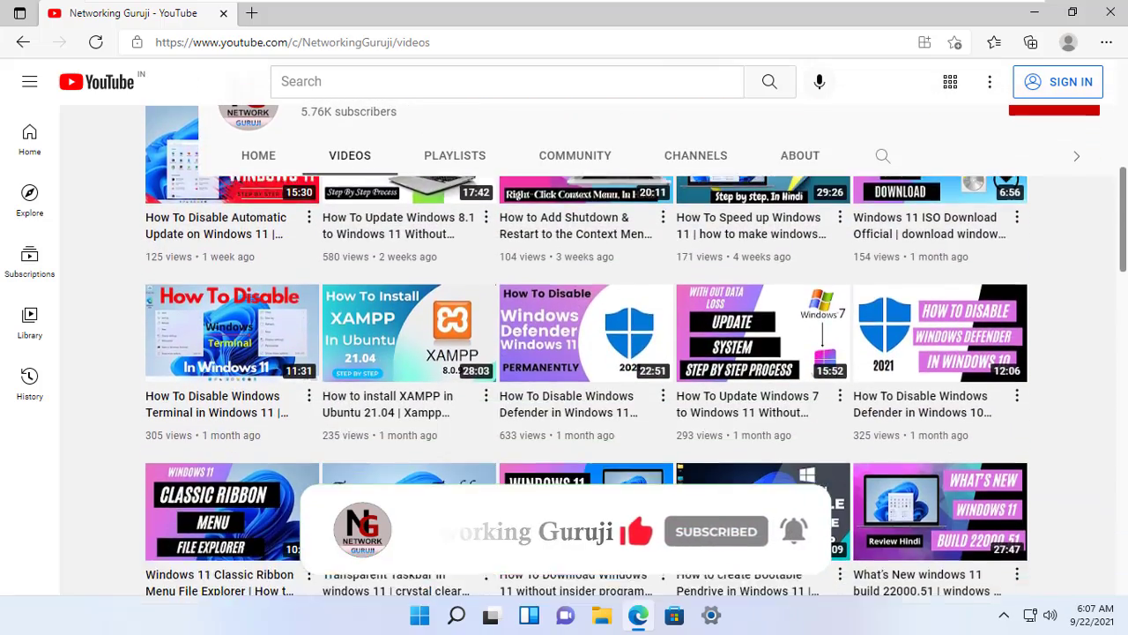
scroll(586, 352, down, 4)
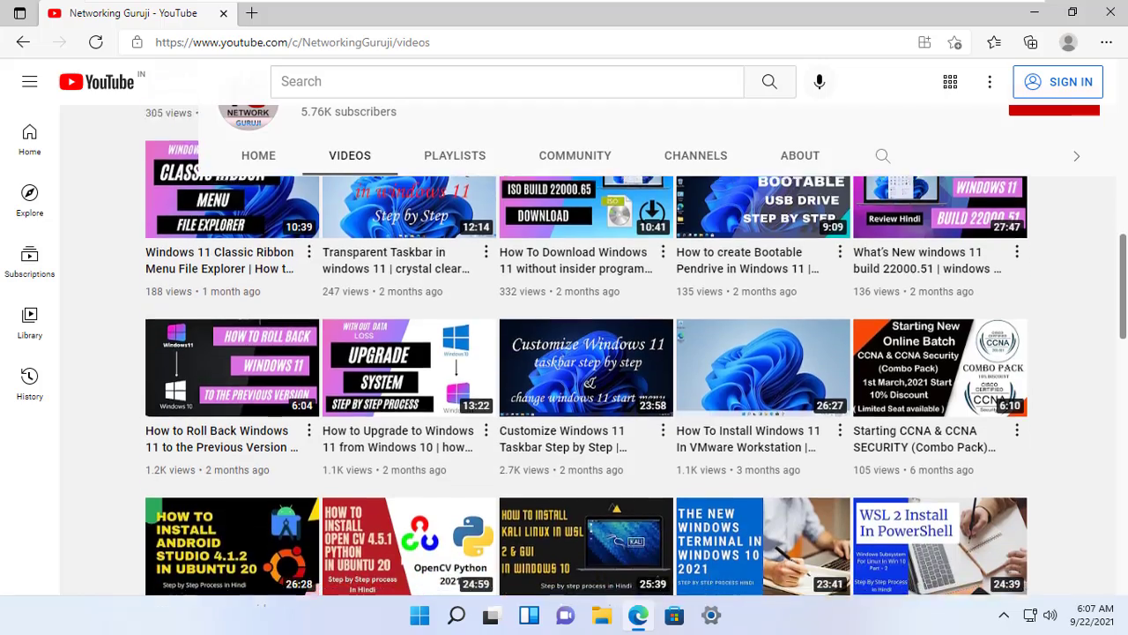
scroll(587, 353, down, 4)
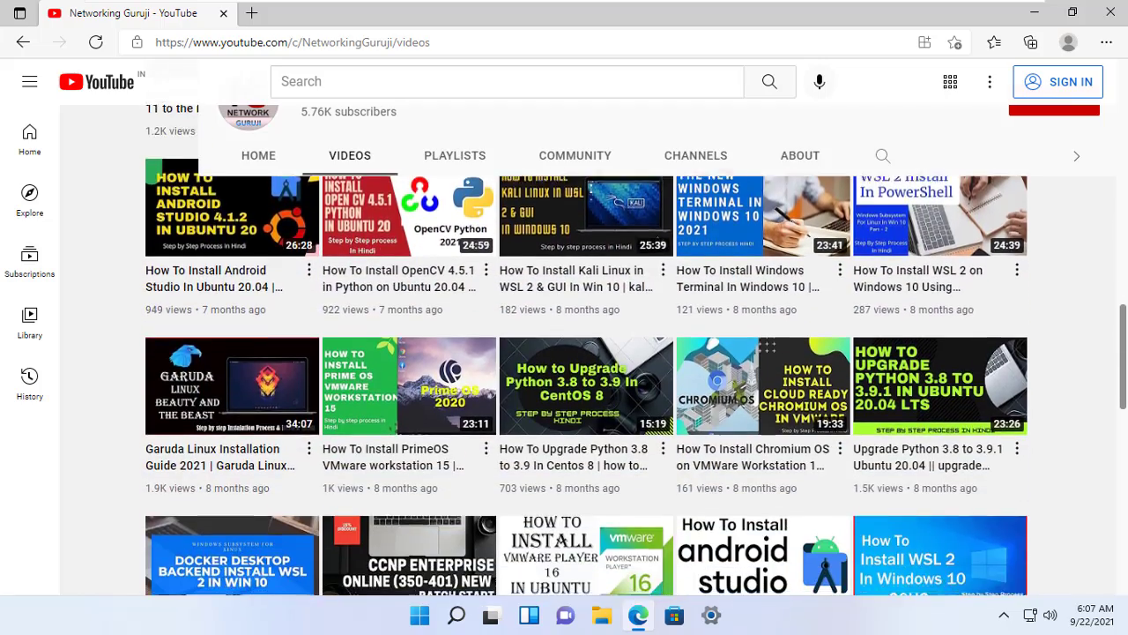
scroll(586, 352, down, 4)
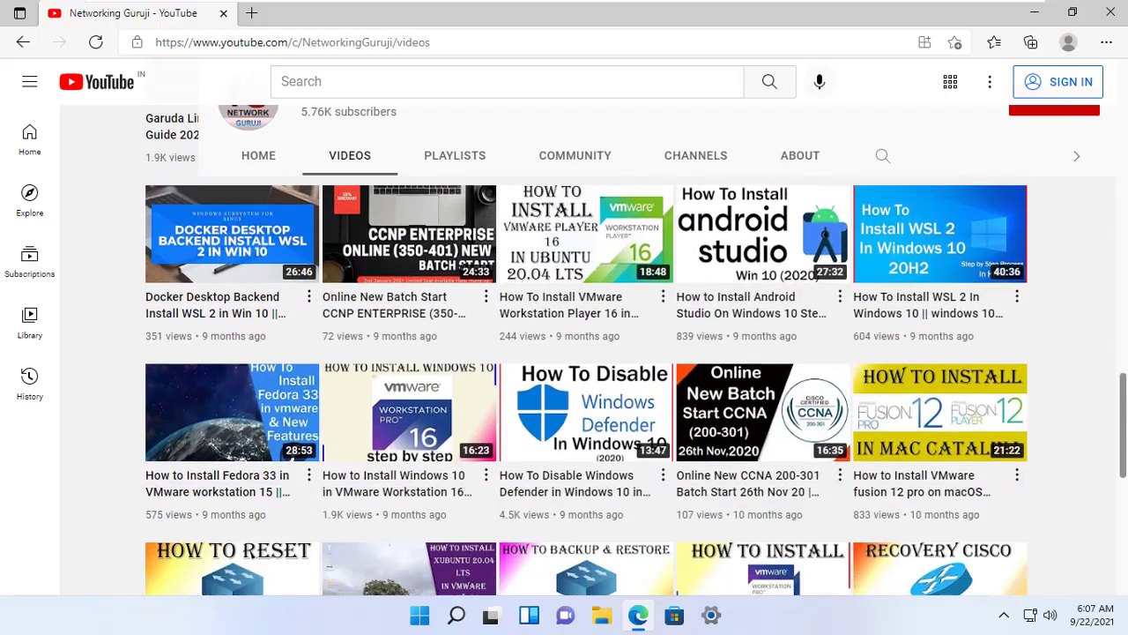
scroll(586, 353, down, 4)
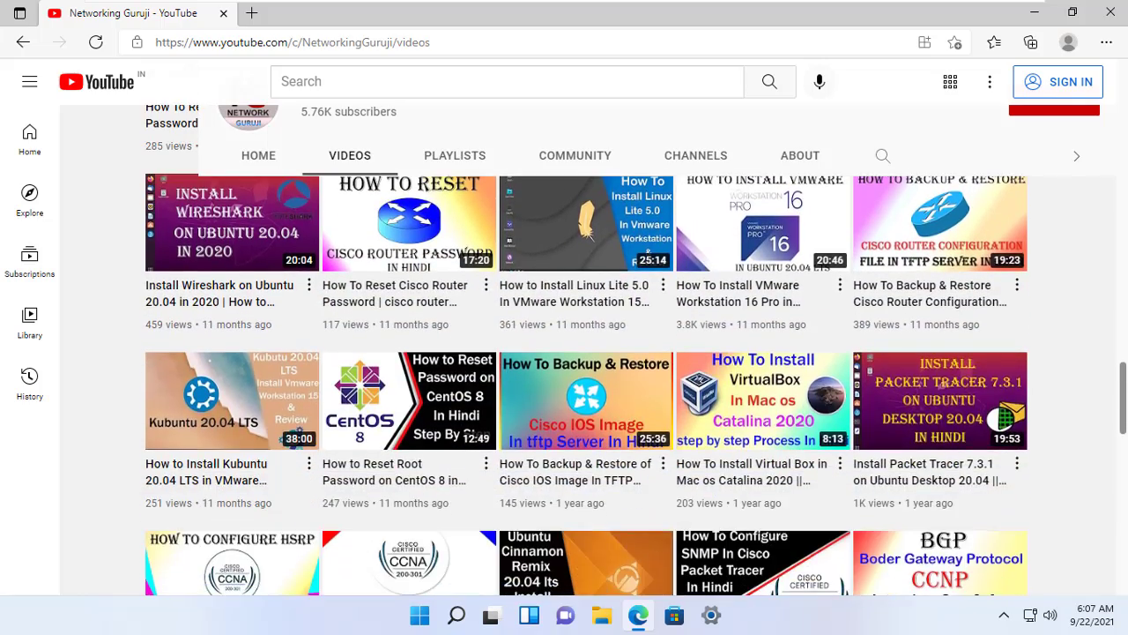
scroll(586, 352, up, 9)
scroll(586, 352, up, 6)
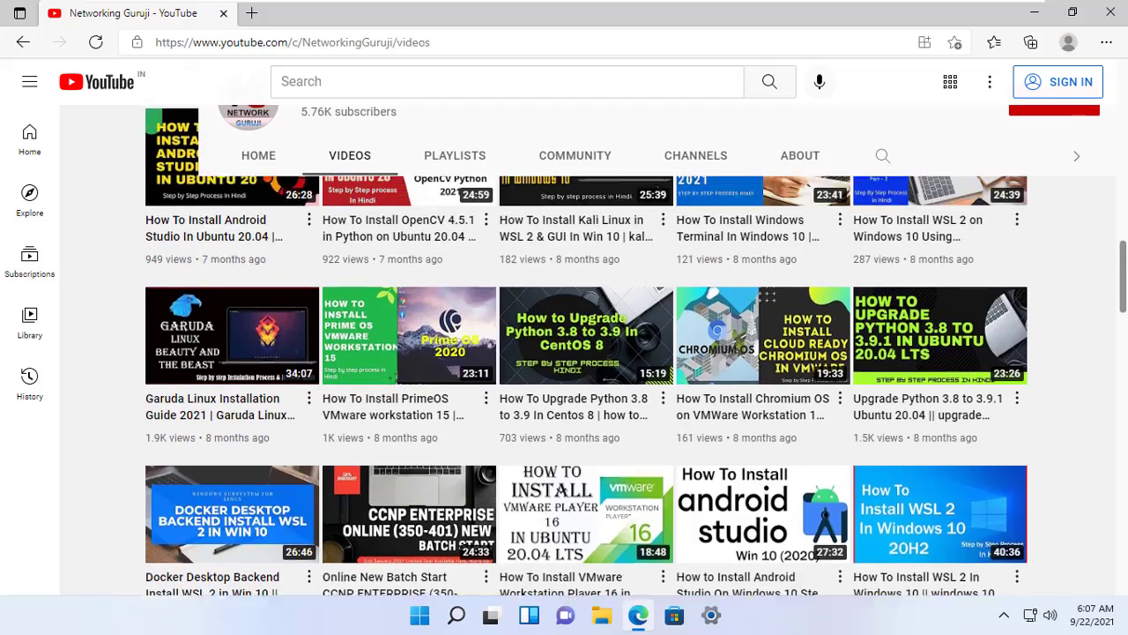
scroll(778, 326, up, 9)
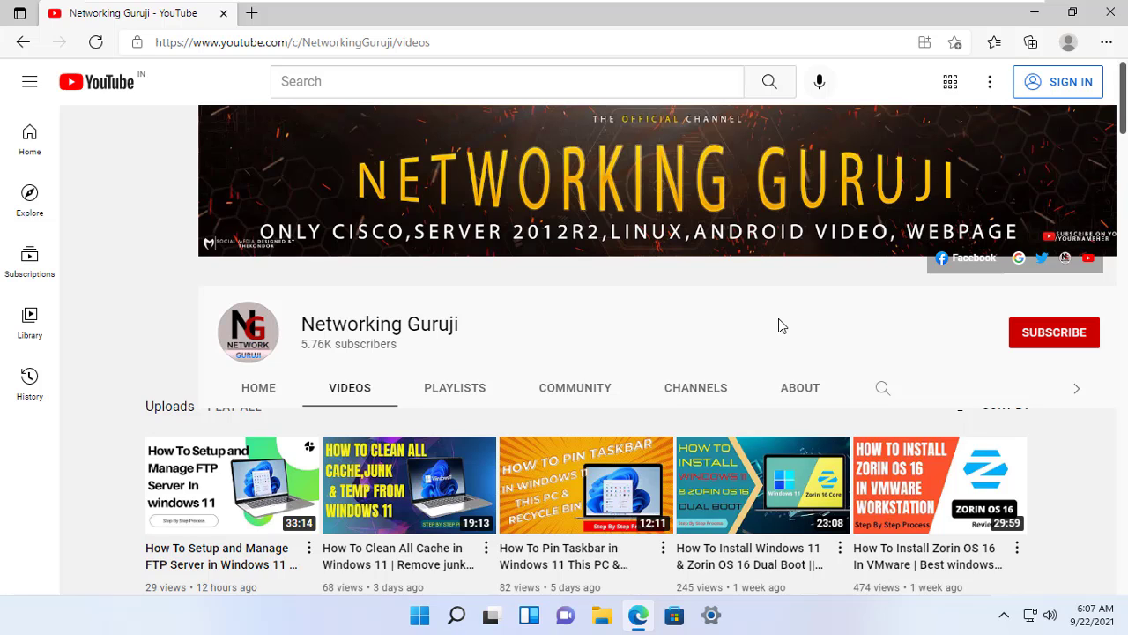
click(1034, 12)
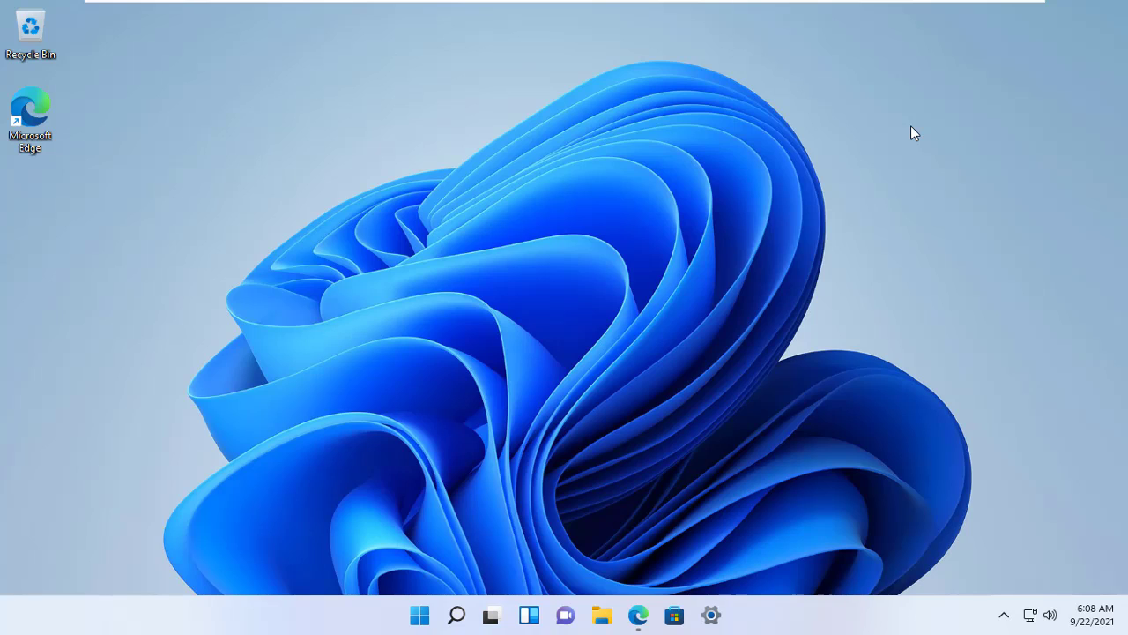
- Bring Microsoft Edge back, show the Networking Guruji channel's playlists, and minimize the browser
click(638, 614)
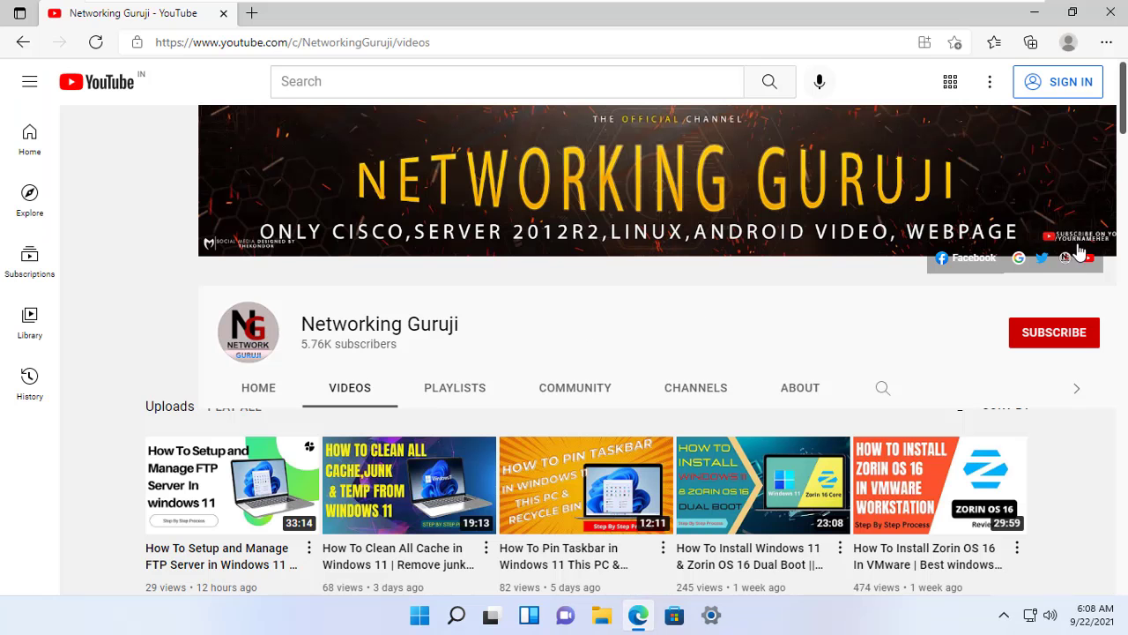
scroll(1123, 128, down, 3)
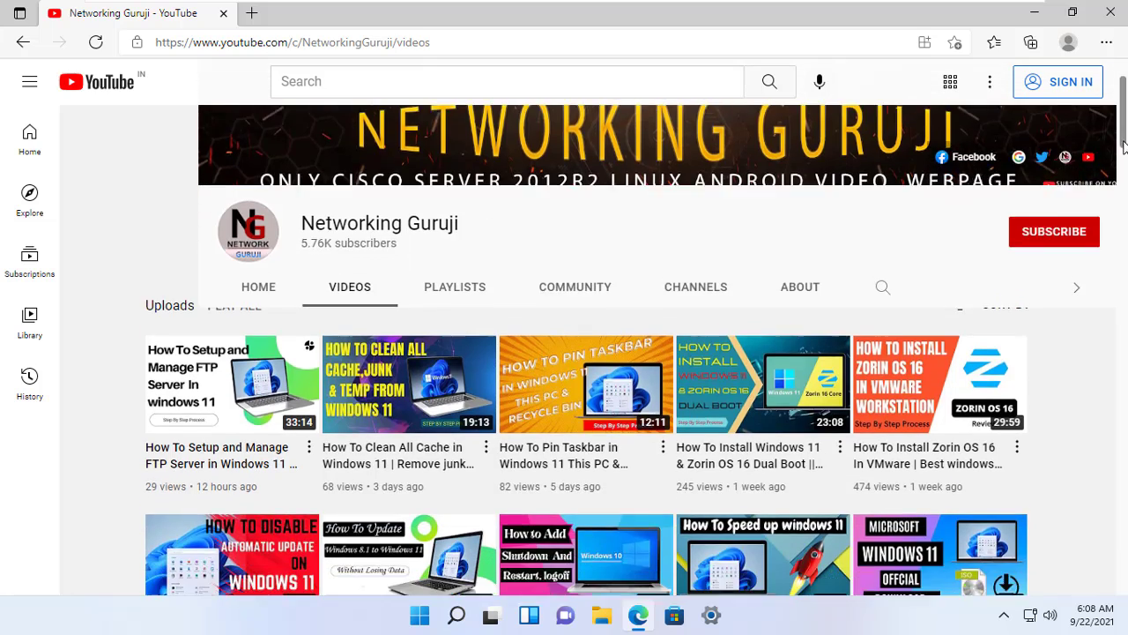
scroll(1123, 129, up, 2)
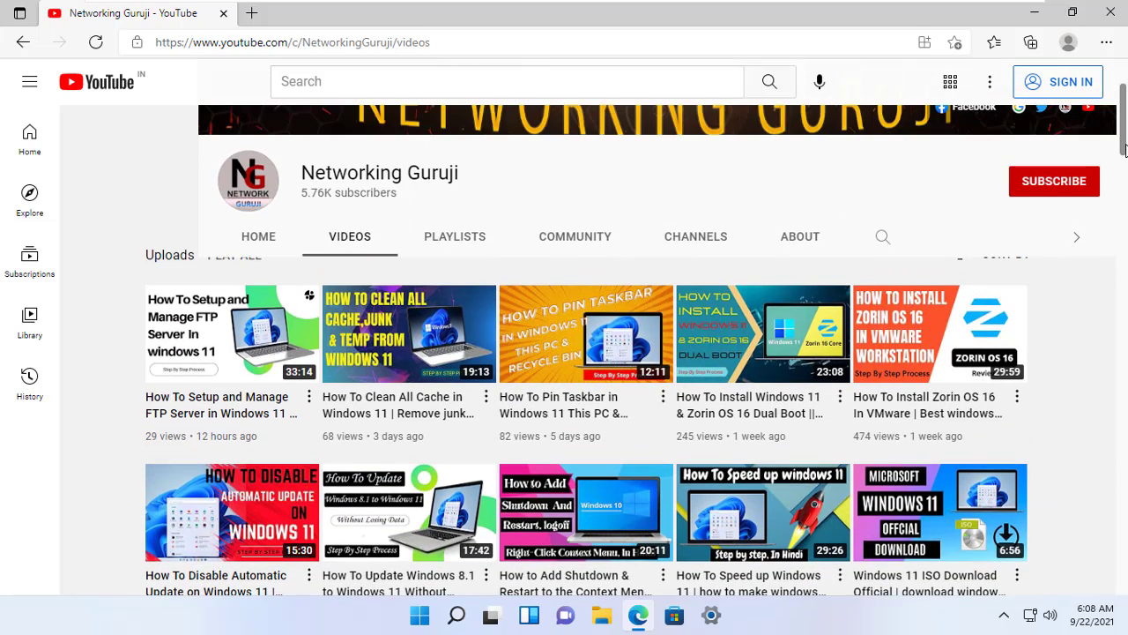
click(465, 243)
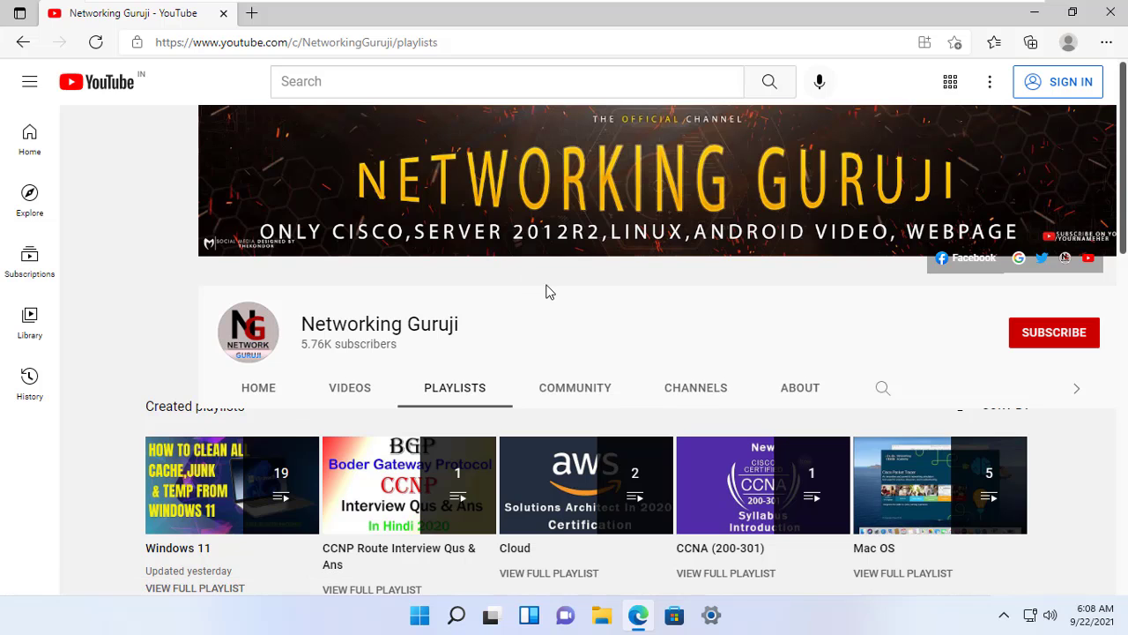
click(1033, 15)
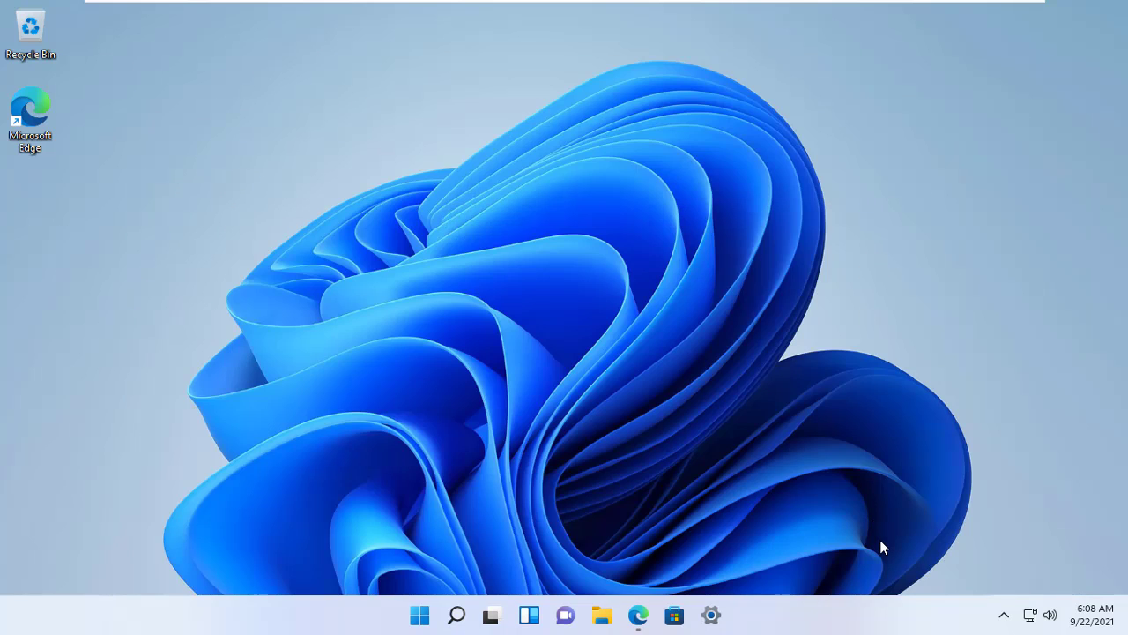